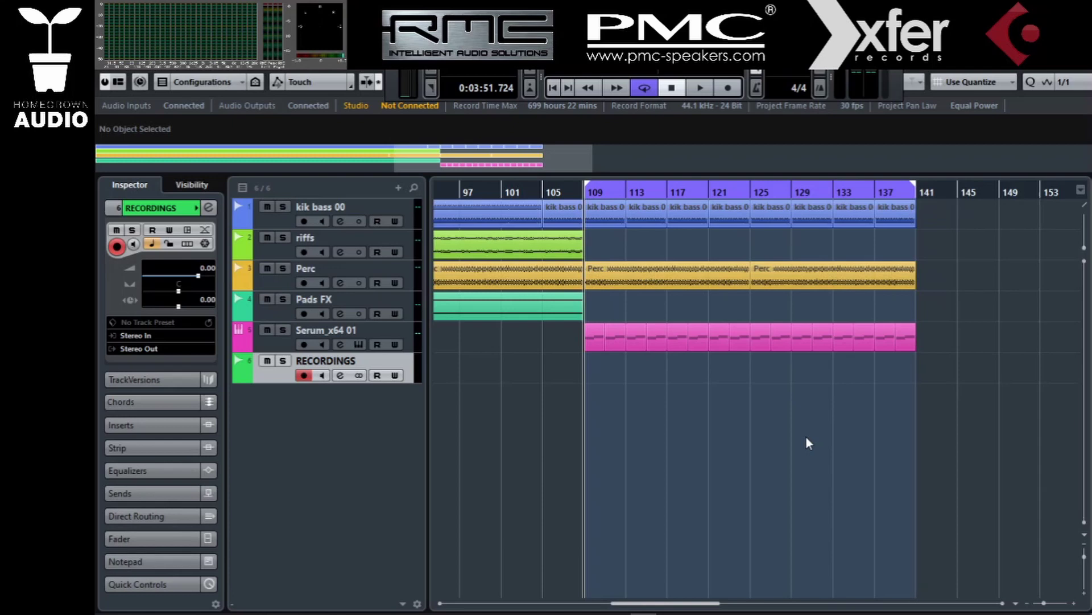
Solo the Serum_x64 01 track, start playback, and set Serum's oscillator B octave to -2.
left_click(358, 345)
left_click(359, 344)
left_click(283, 329)
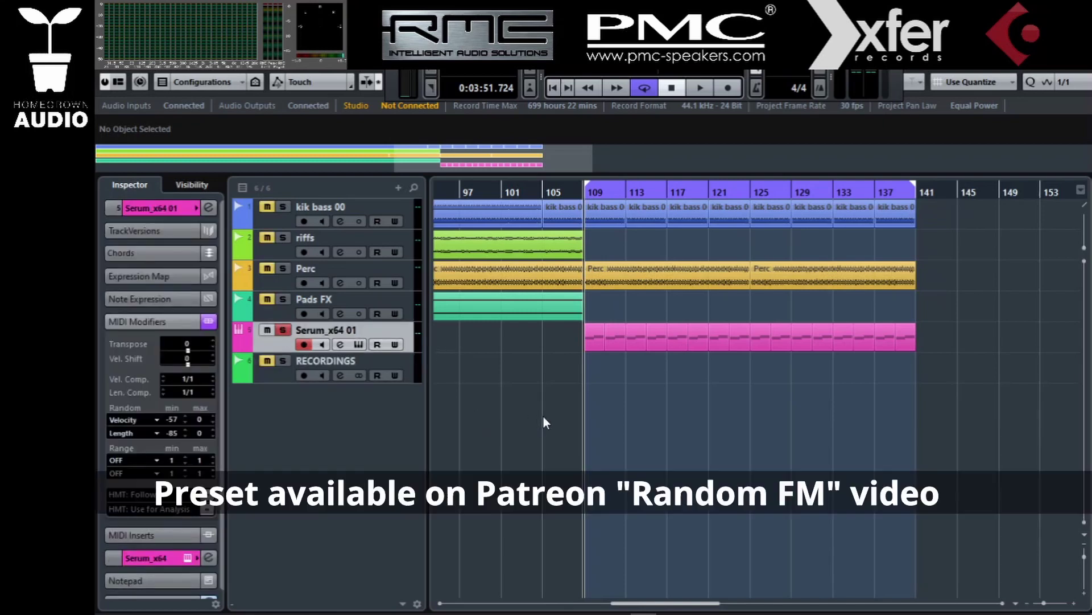
key("space")
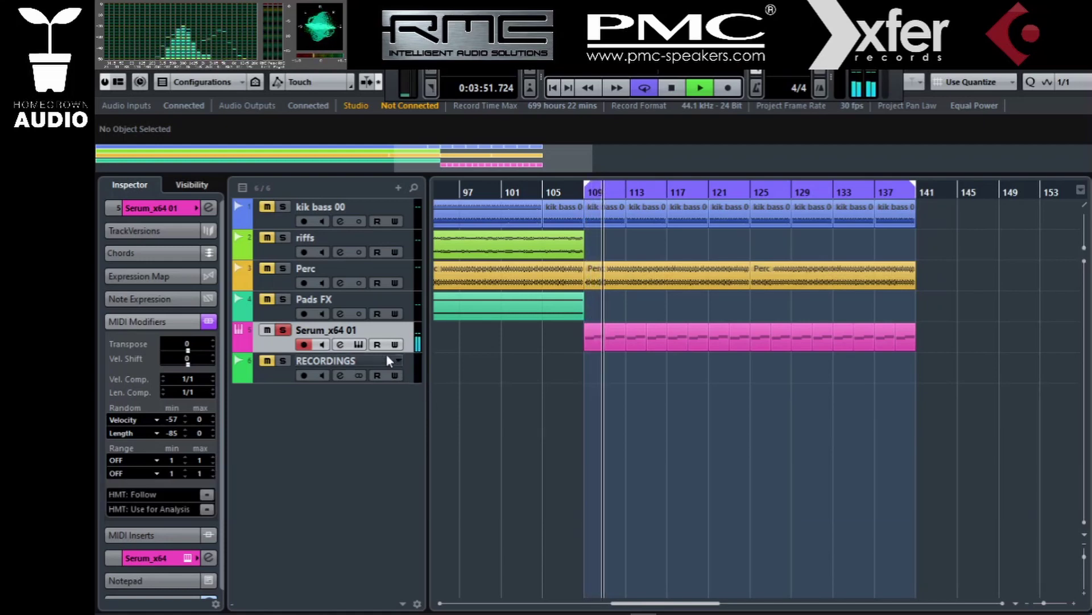
left_click(358, 344)
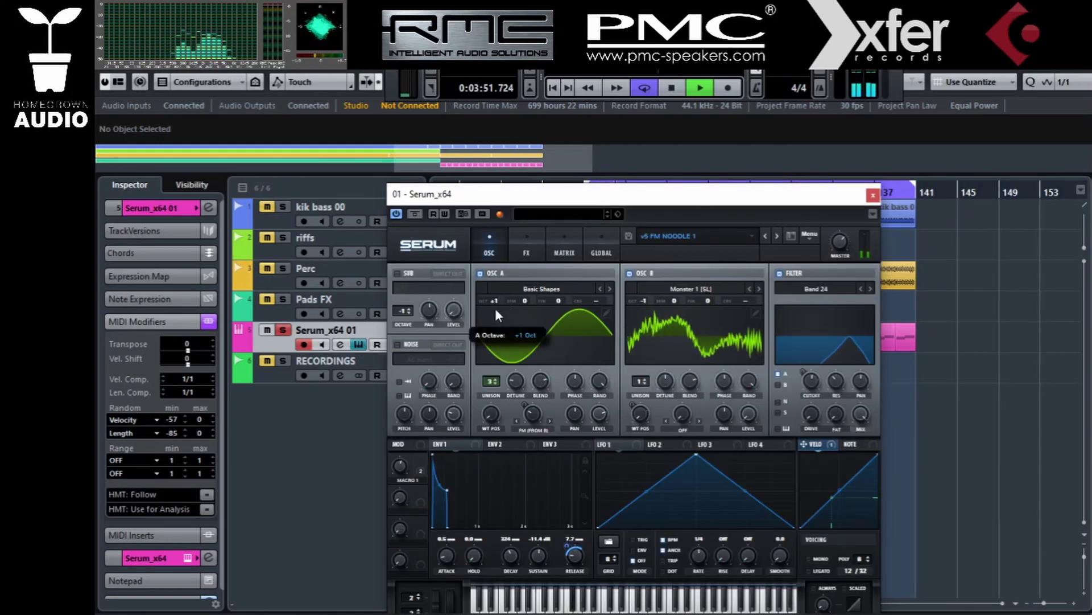
left_click_drag(645, 301, 643, 323)
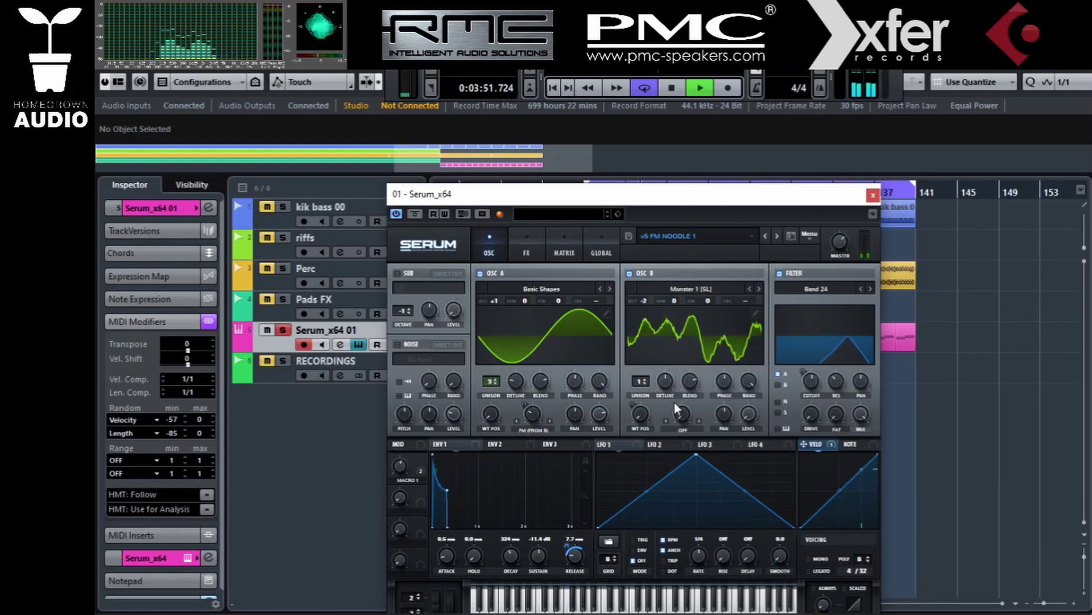
Raise the filter cutoff to about 1701 Hz, stop playback, move Serum right, and arm RECORDINGS.
mouse_move(819, 382)
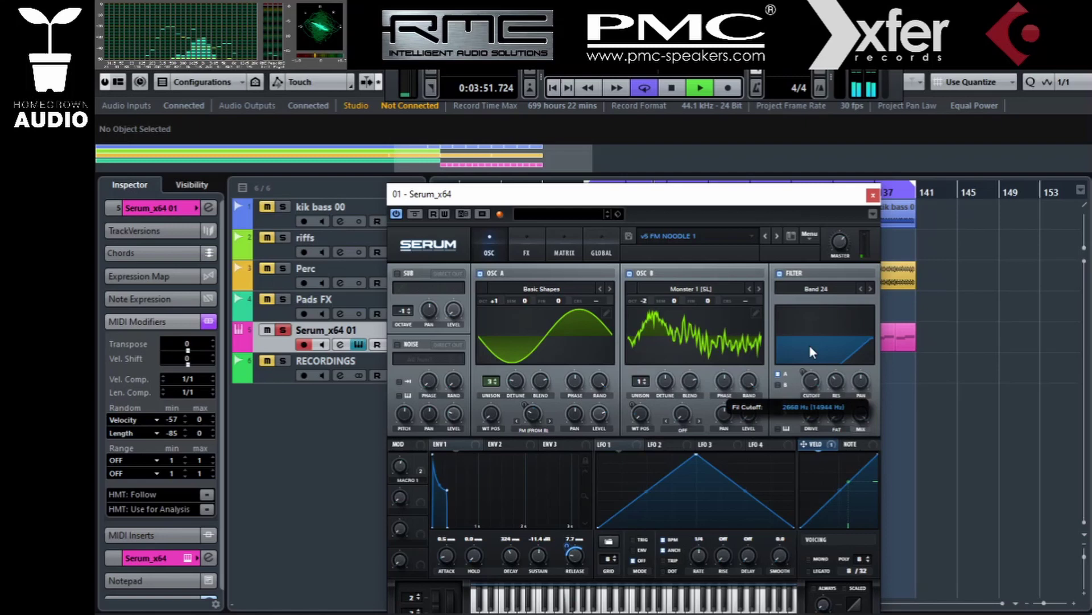
mouse_move(820, 381)
left_mouse_down()
mouse_move(804, 351)
mouse_move(795, 387)
mouse_move(793, 318)
mouse_move(807, 387)
left_mouse_up()
key("space")
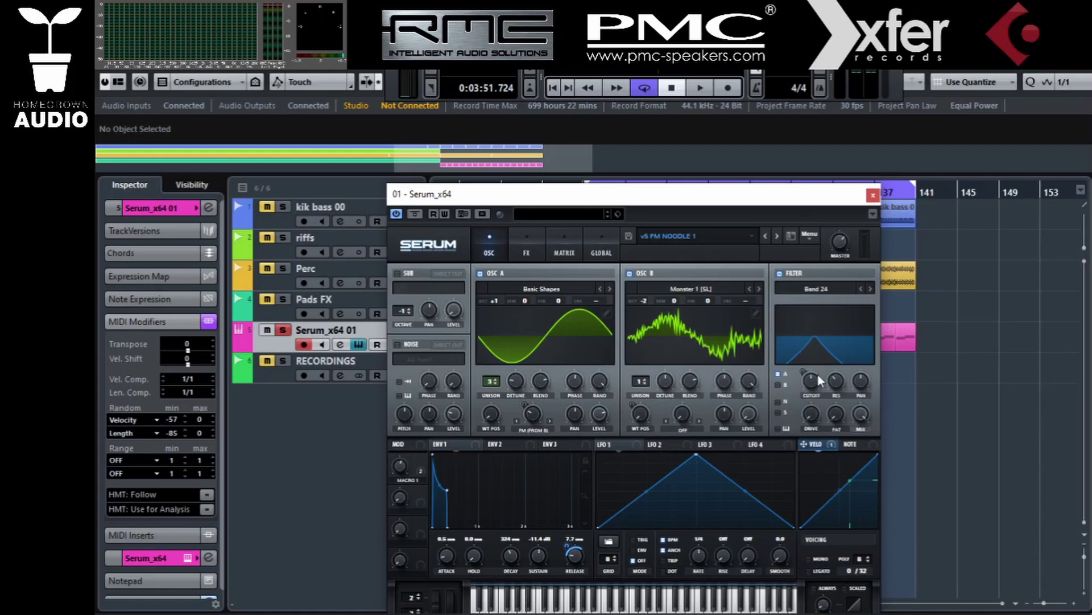
mouse_move(814, 387)
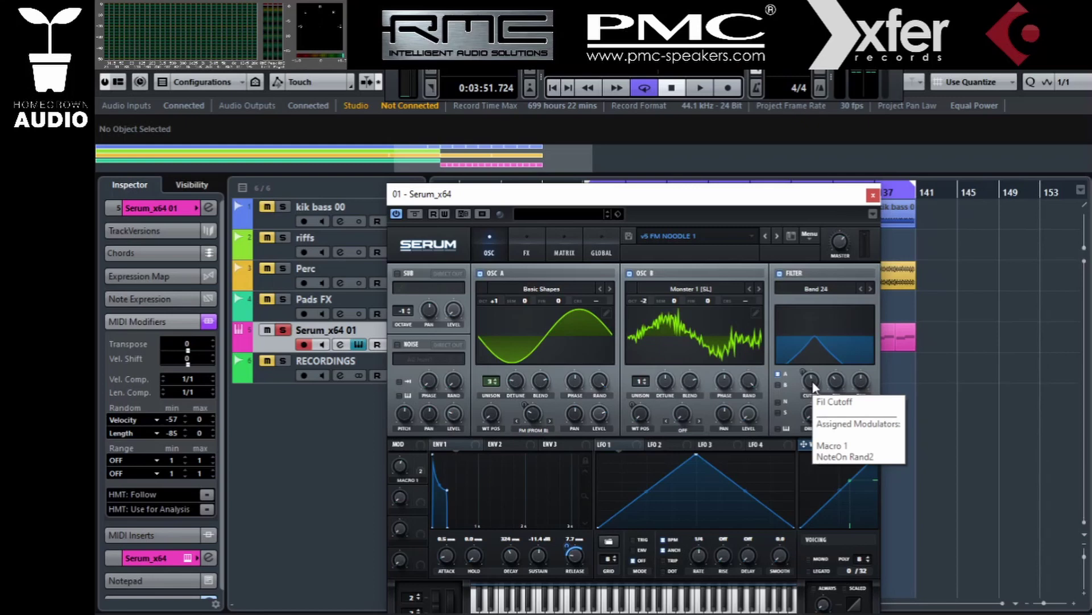
left_click_drag(784, 210, 1056, 221)
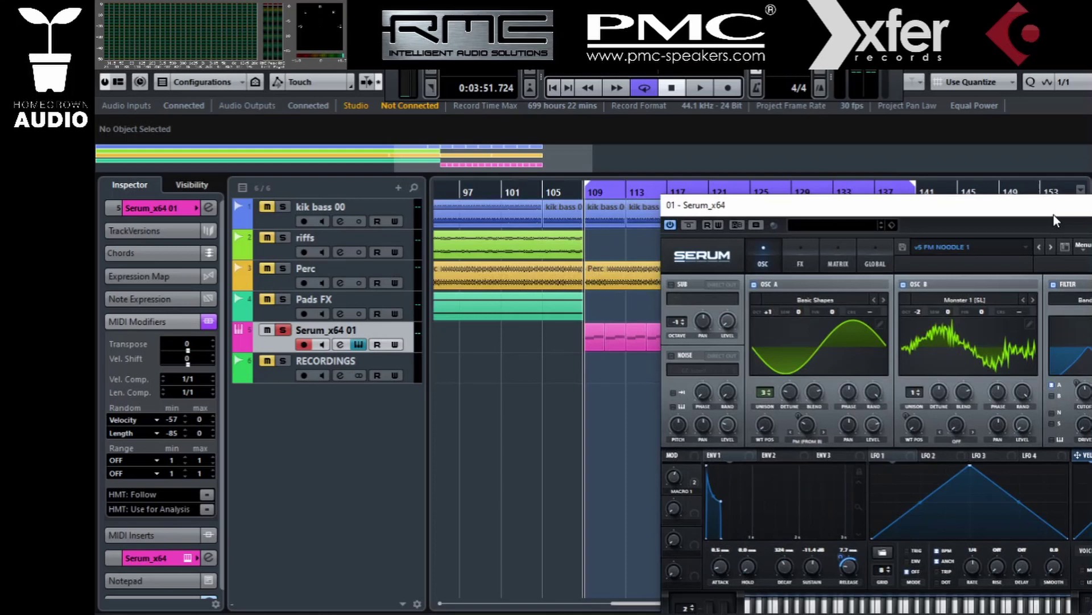
left_click(411, 366)
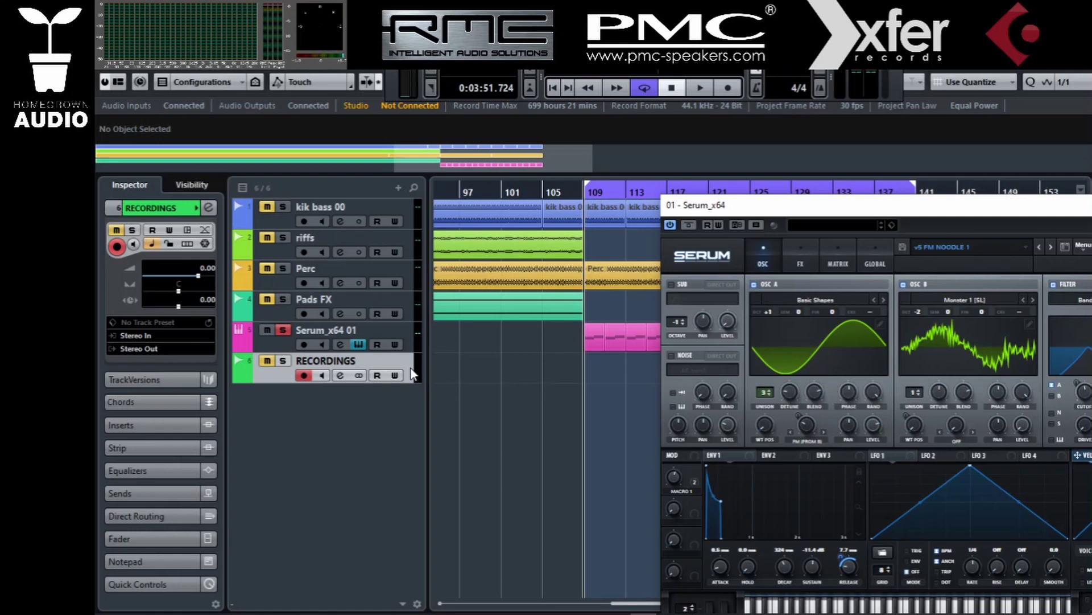
key("F4")
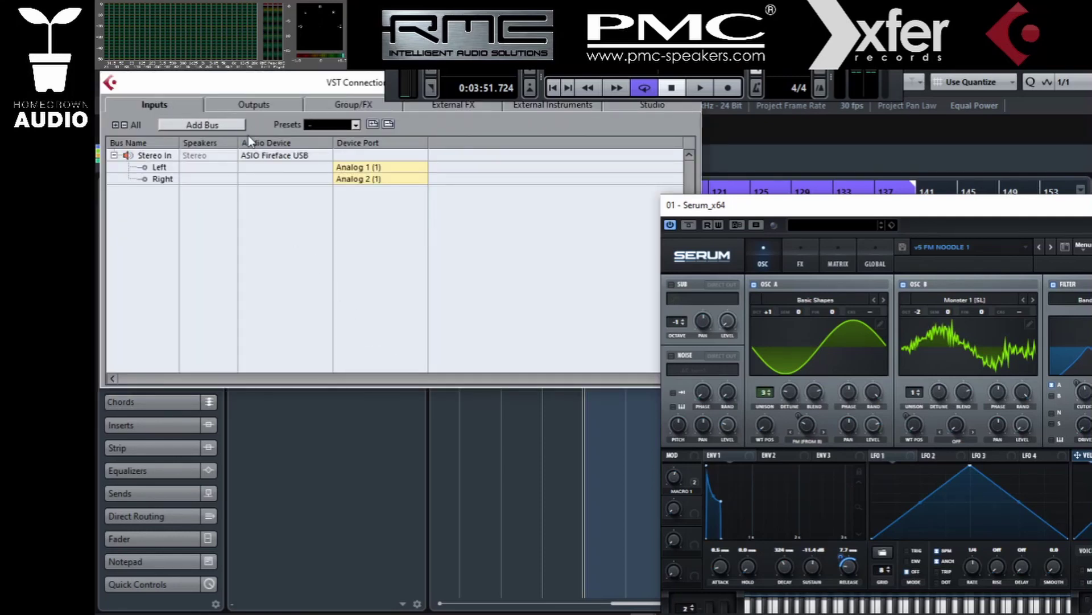
Add a new stereo input bus named SYNTH RECORDINGS.
left_click(224, 126)
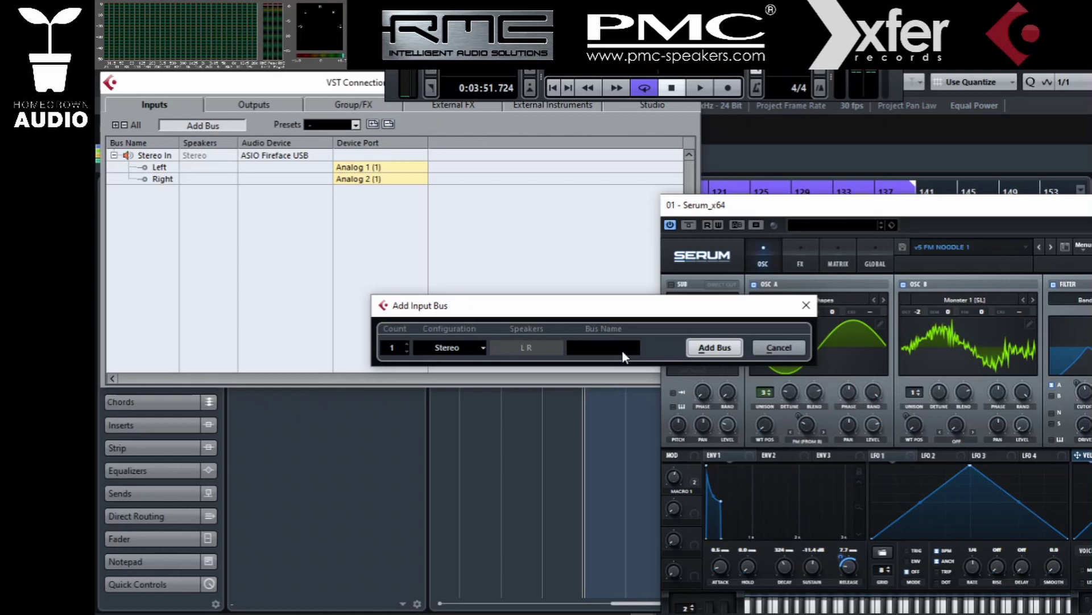
type("SYNTH RECORDING")
key("Return")
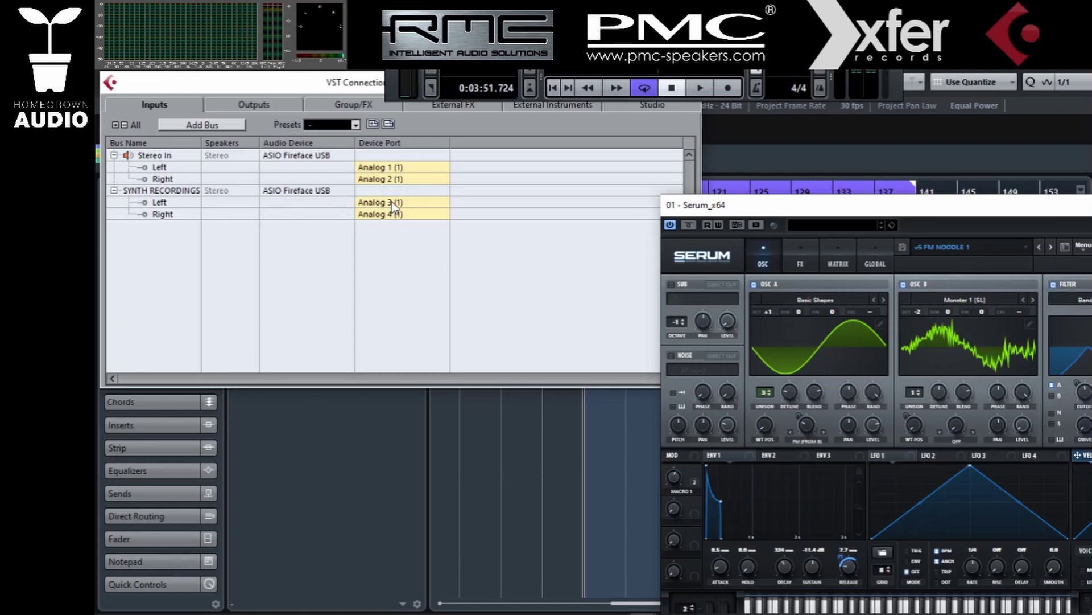
Route the bus's left channel to Adat 3 and its right channel to Adat 4.
left_click(392, 201)
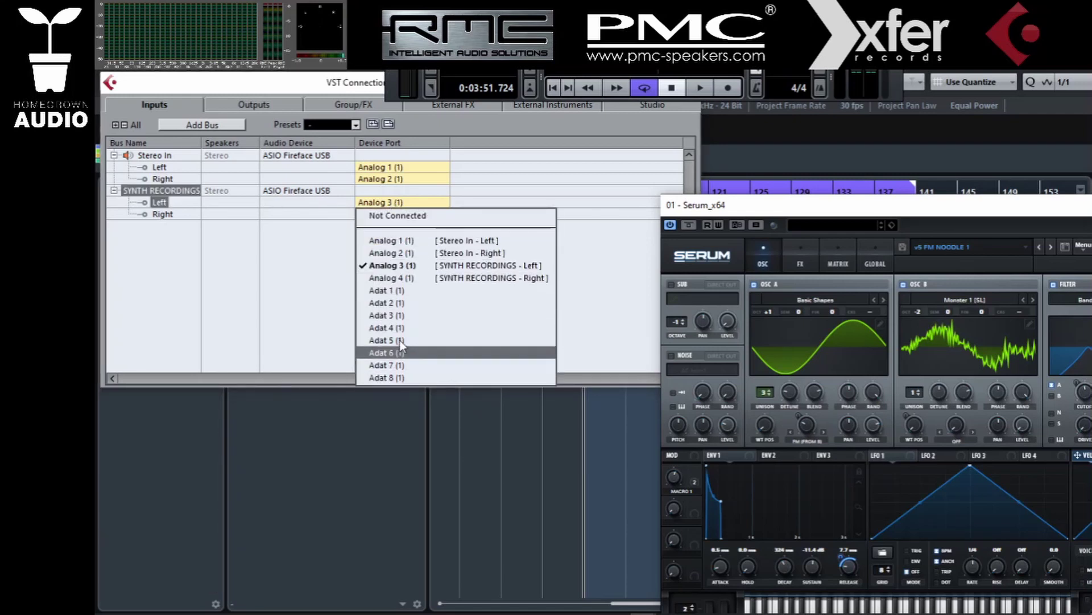
left_click(398, 315)
left_click(388, 214)
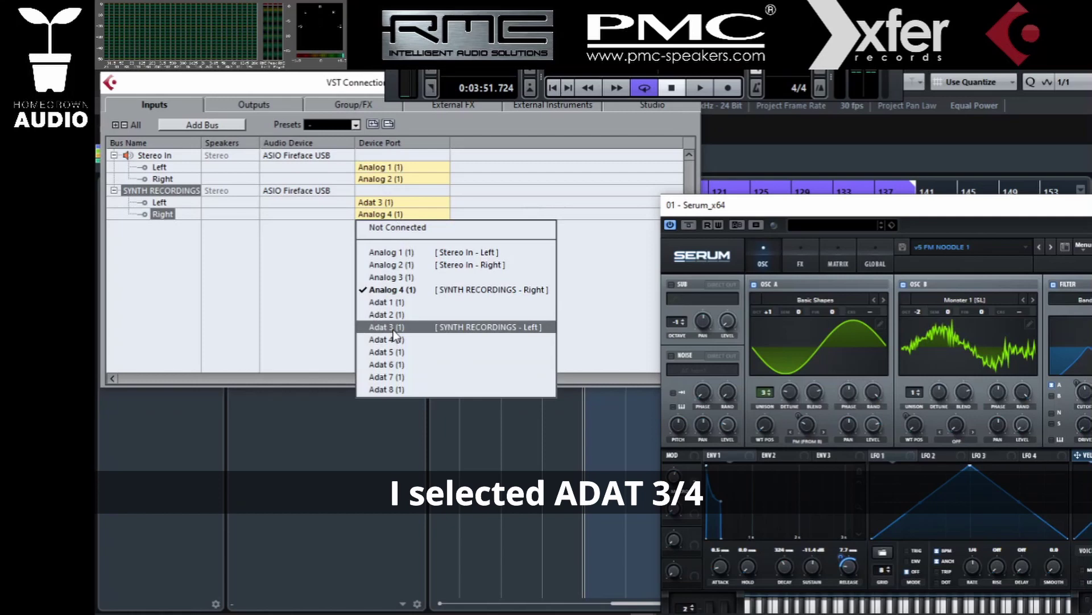
left_click(396, 337)
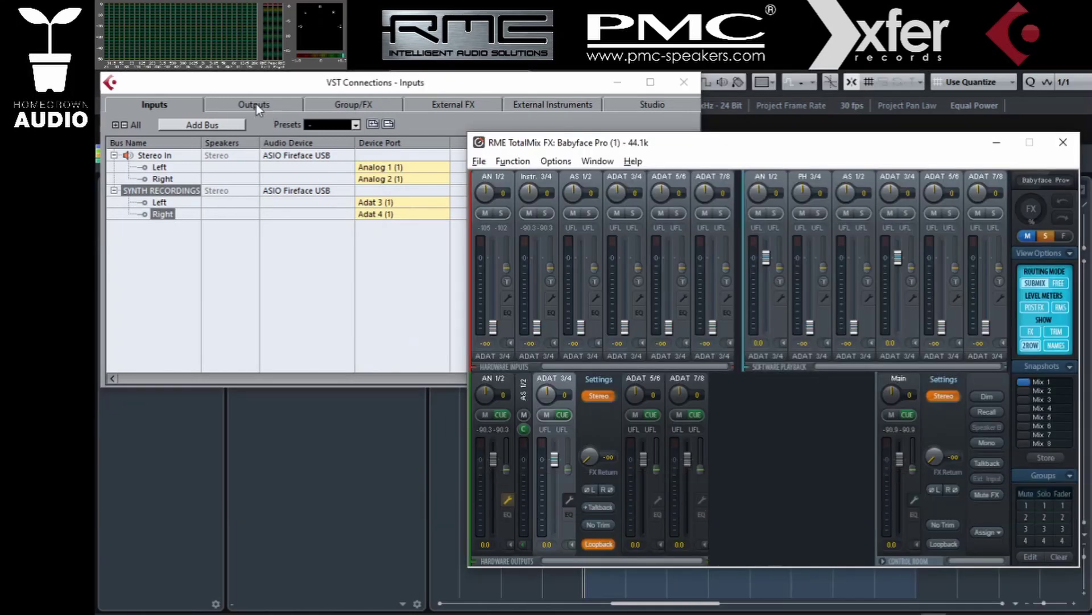
On the Outputs tab, add a new stereo output bus named SYNTH OUT.
left_click(256, 104)
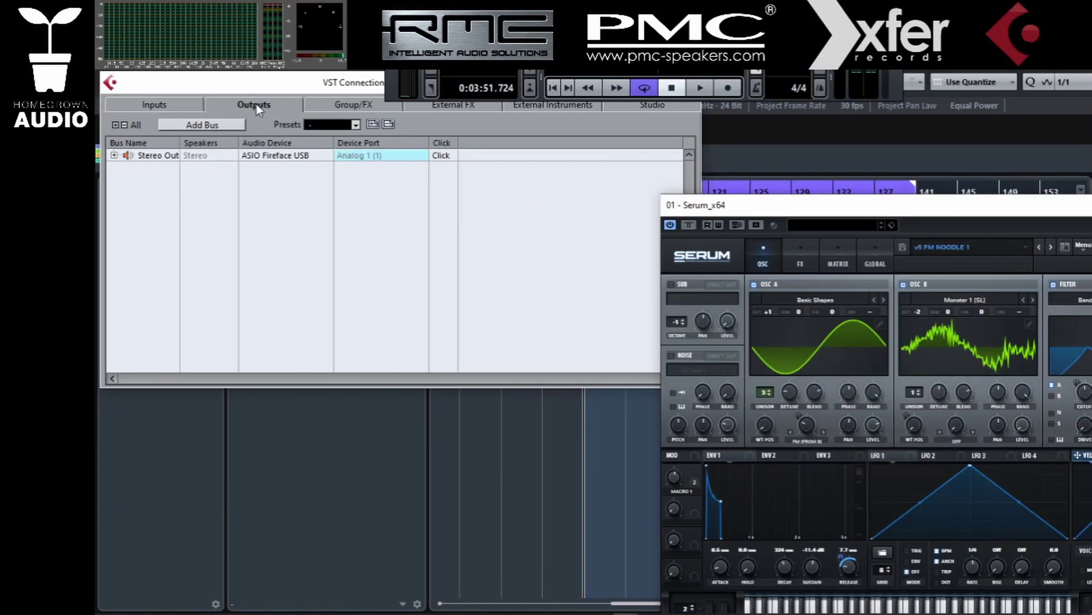
left_click(204, 125)
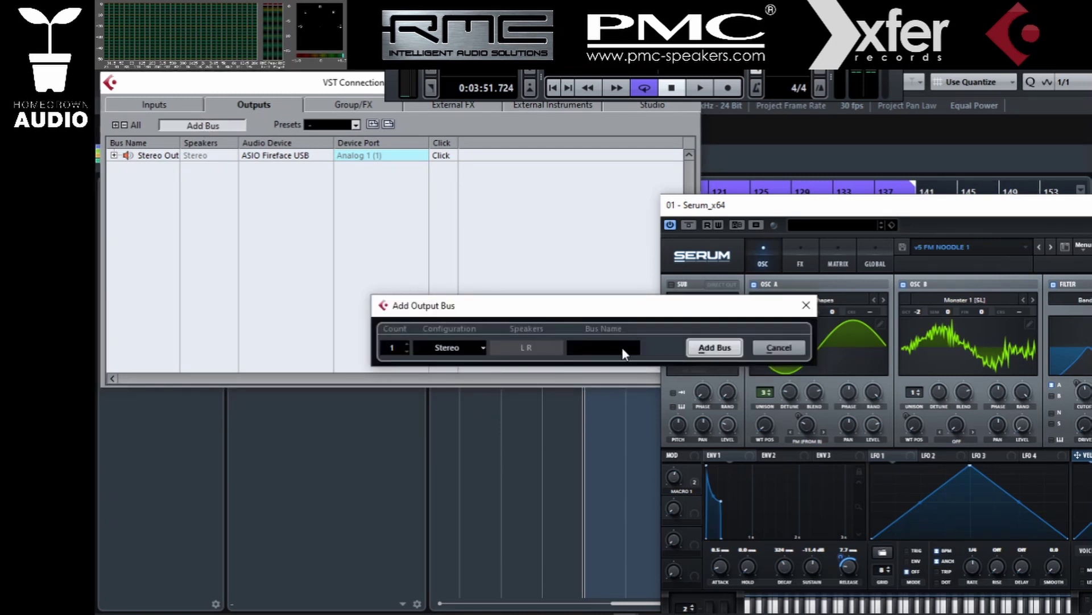
type("Submix")
key("BackSpace")
key("BackSpace")
key("BackSpace")
key("BackSpace")
key("BackSpace")
type("YNTH OUT")
key("Return")
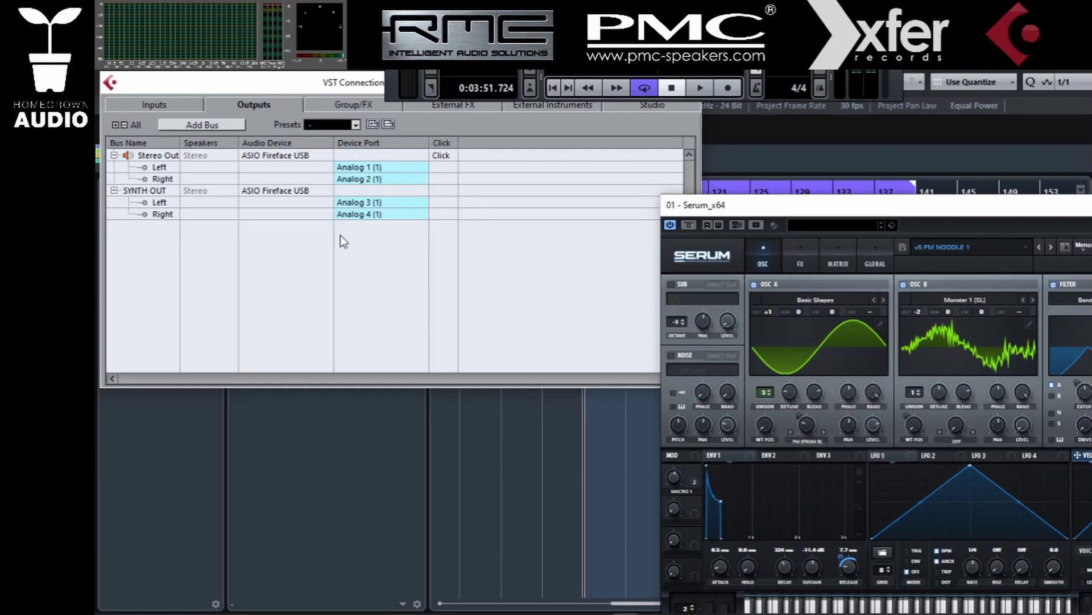
Route SYNTH OUT left to Adat 3 and right to Adat 4.
left_click(376, 203)
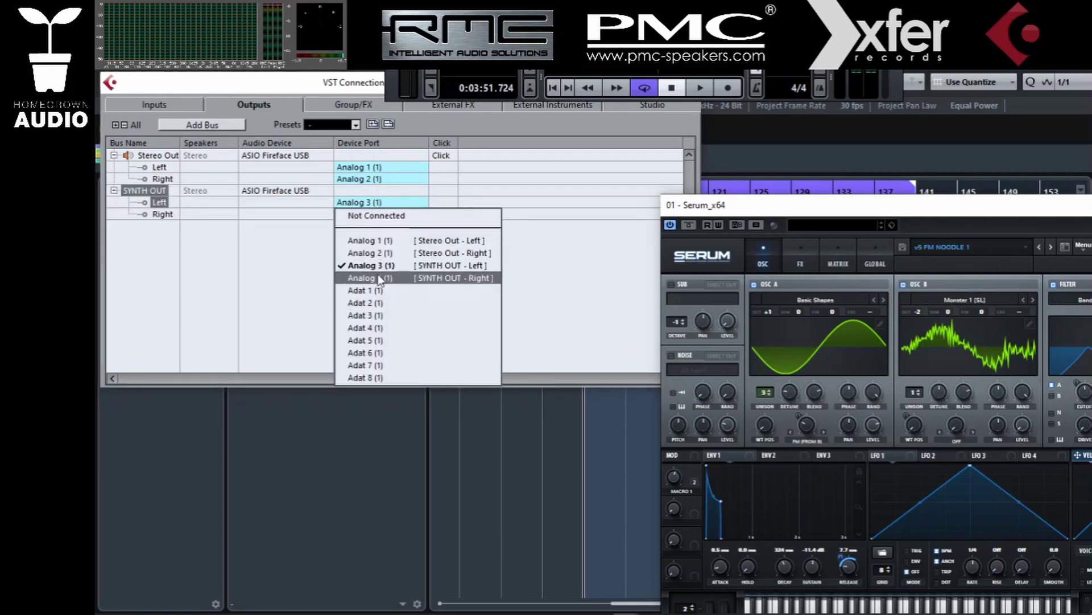
left_click(378, 314)
left_click(356, 216)
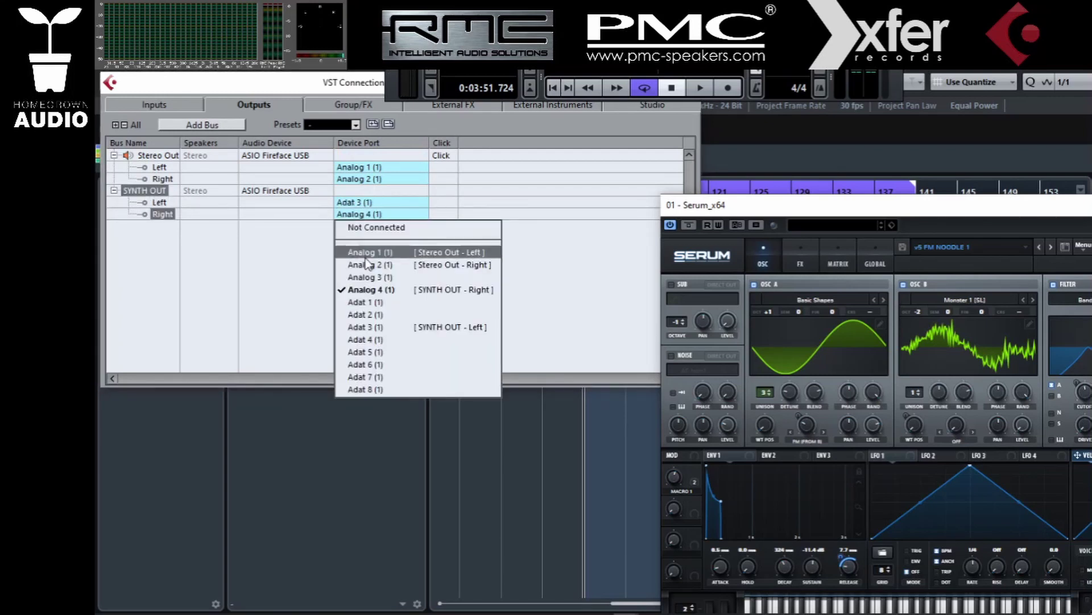
left_click(373, 339)
left_click(285, 256)
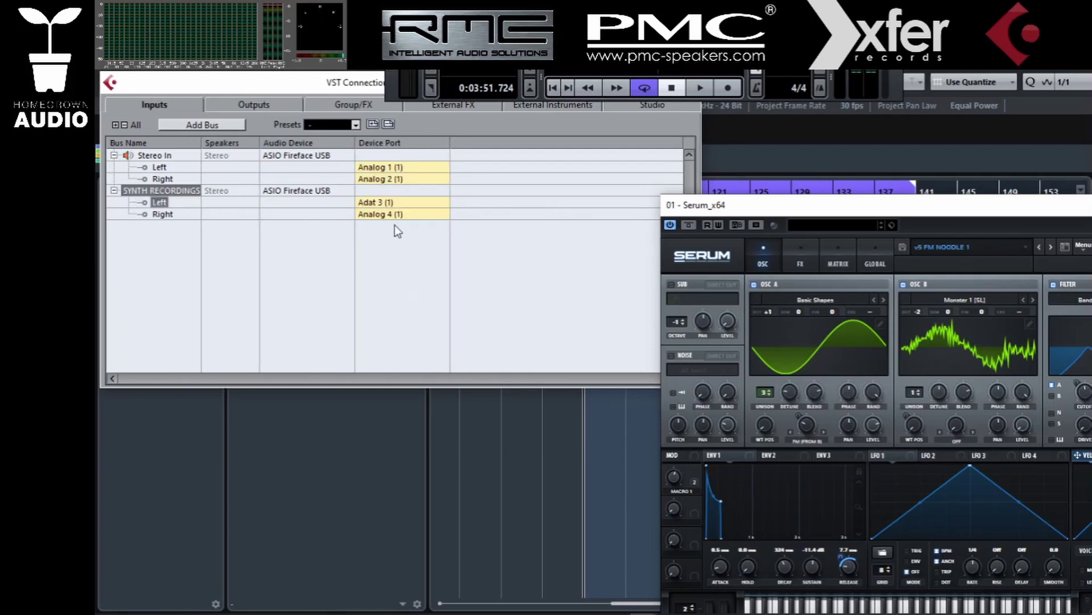
Set the SYNTH RECORDINGS right channel to Adat 4 and launch RME TotalMix FX from the system tray.
left_click(388, 214)
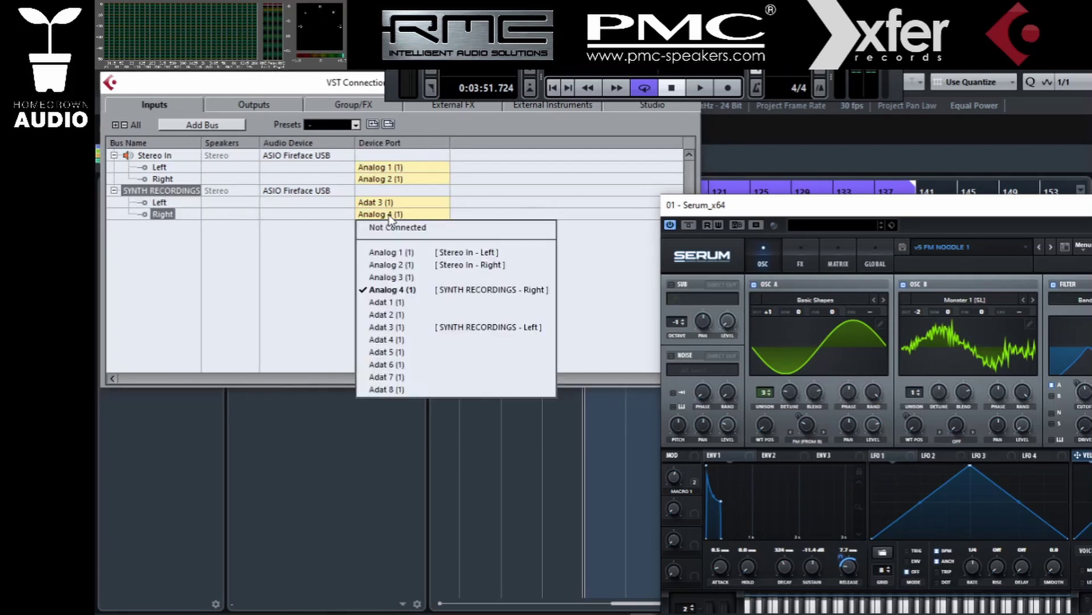
left_click(398, 340)
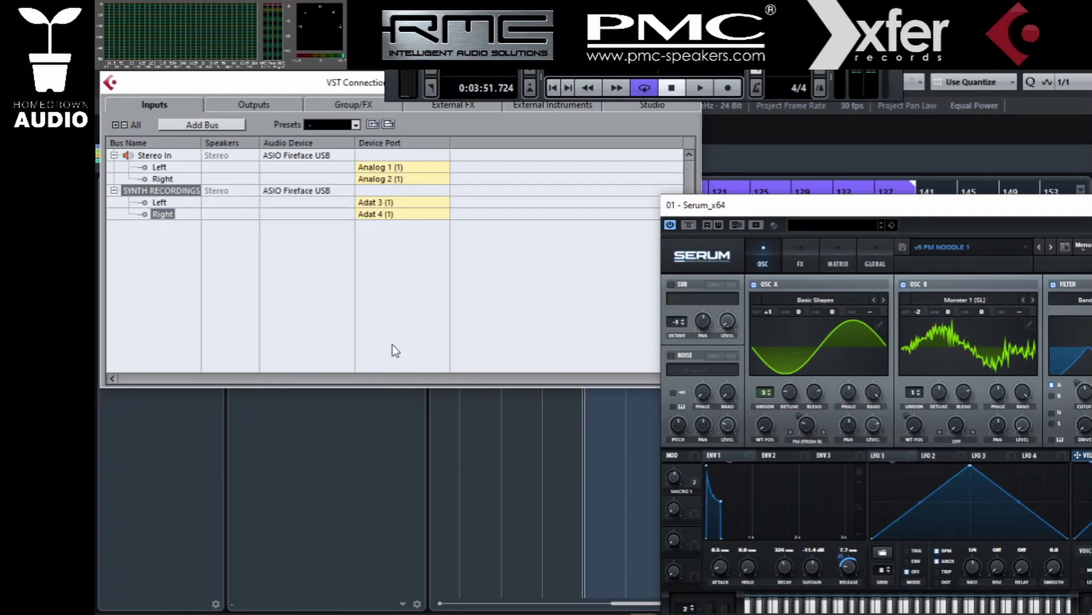
mouse_move(968, 609)
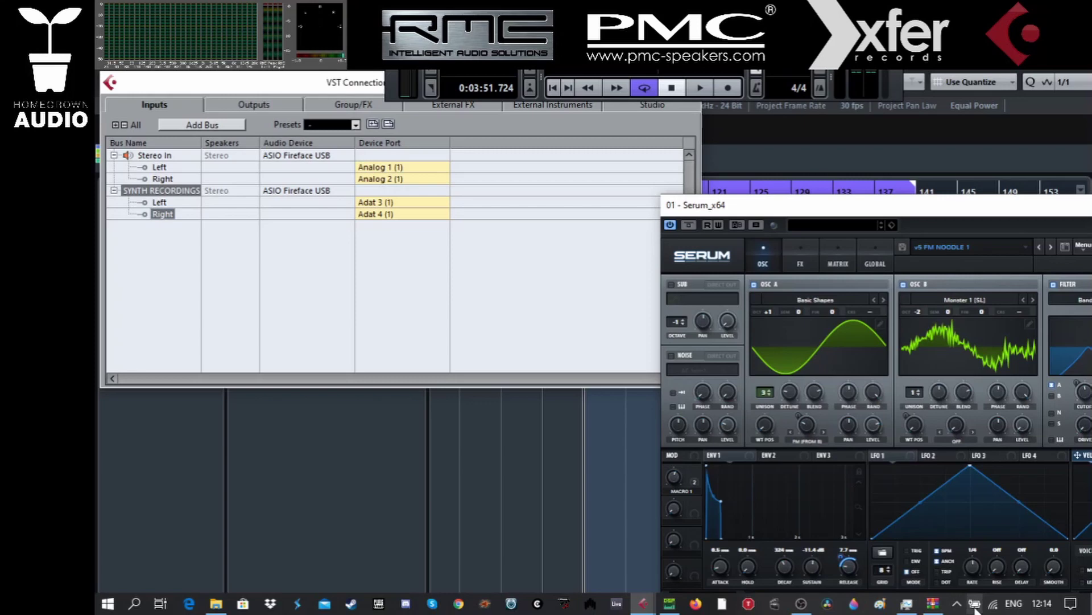
left_click(957, 605)
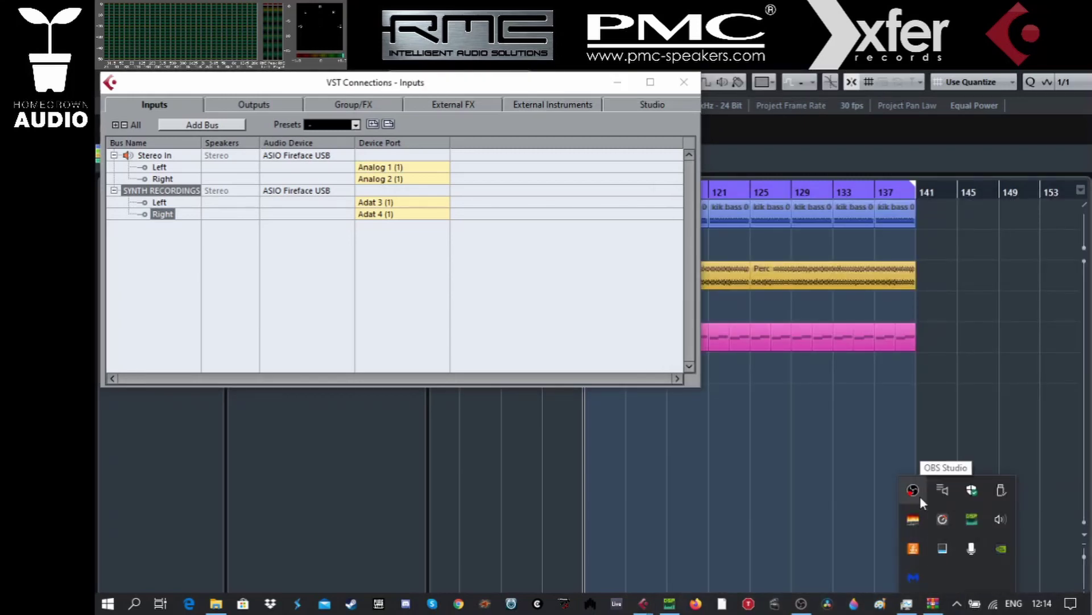
left_click(942, 520)
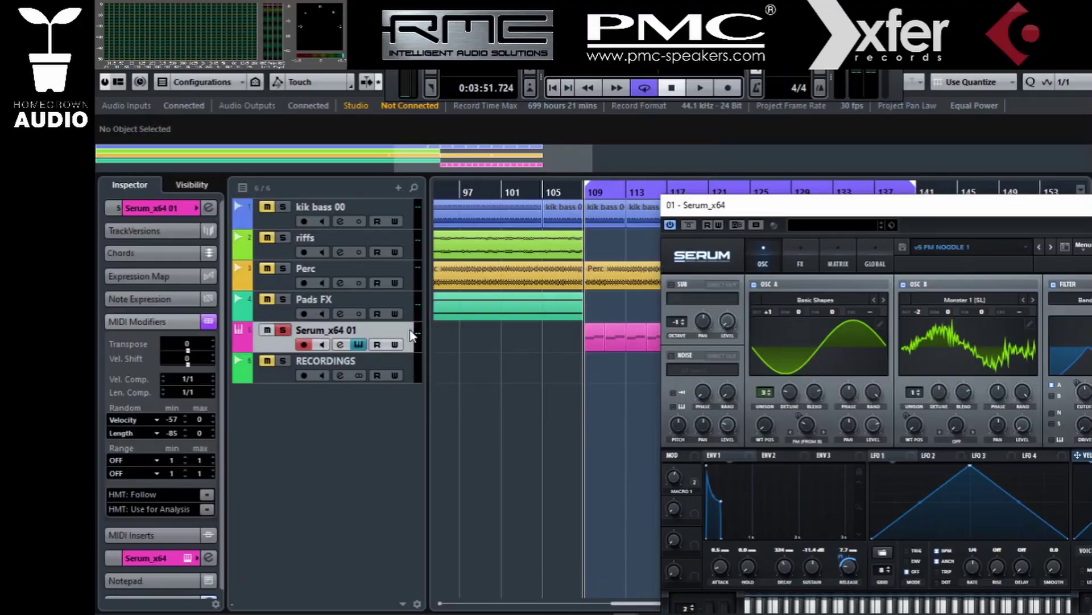
In the MixConsole, send the Serum_x64 01 channel's output to SYNTH OUT.
key("F3")
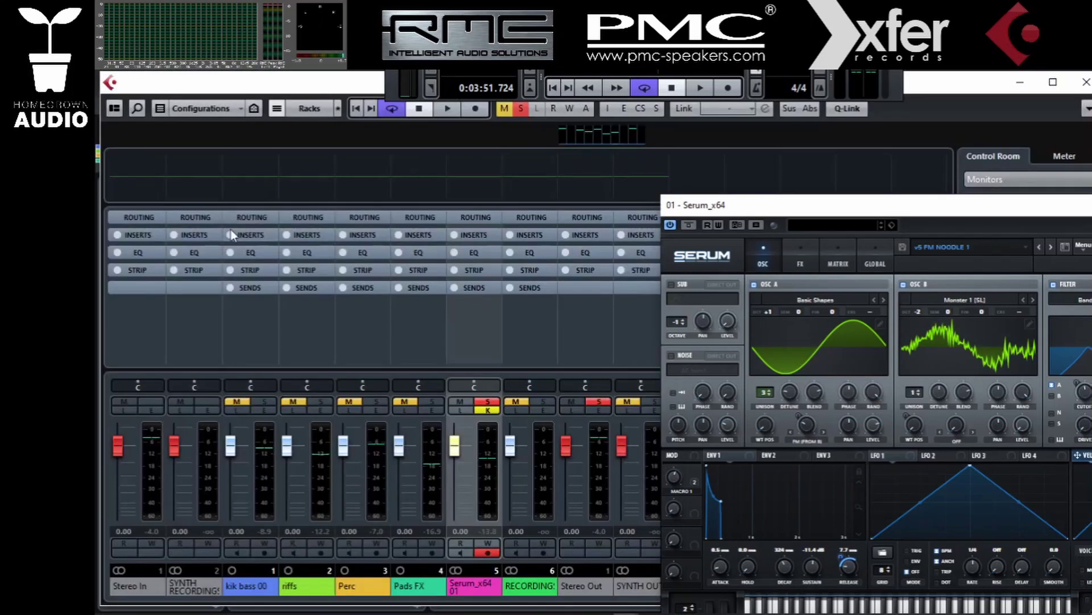
left_click(1069, 202)
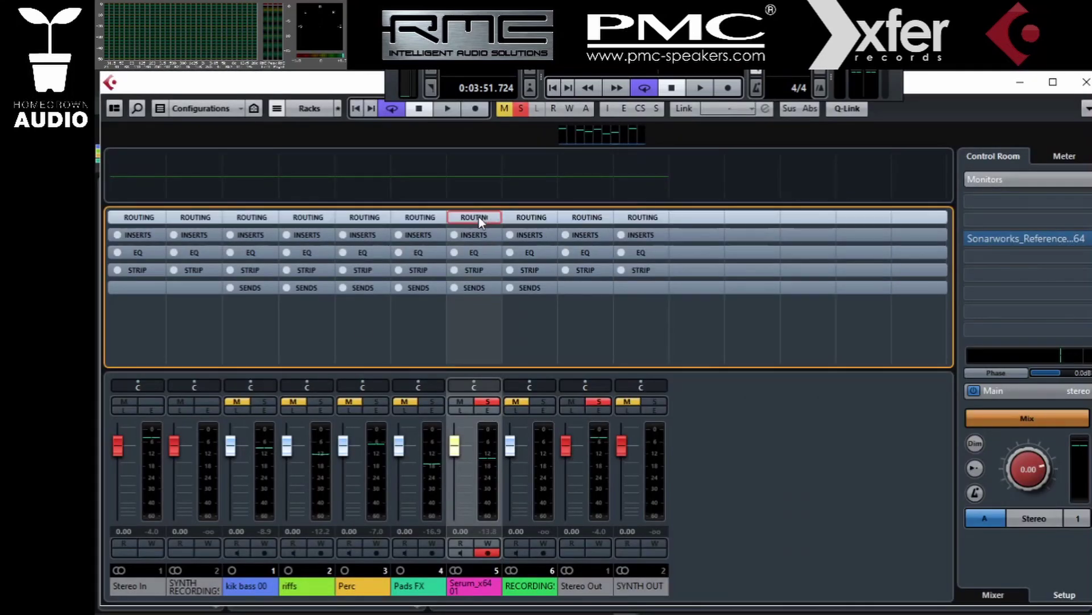
left_click(476, 217)
left_click(471, 250)
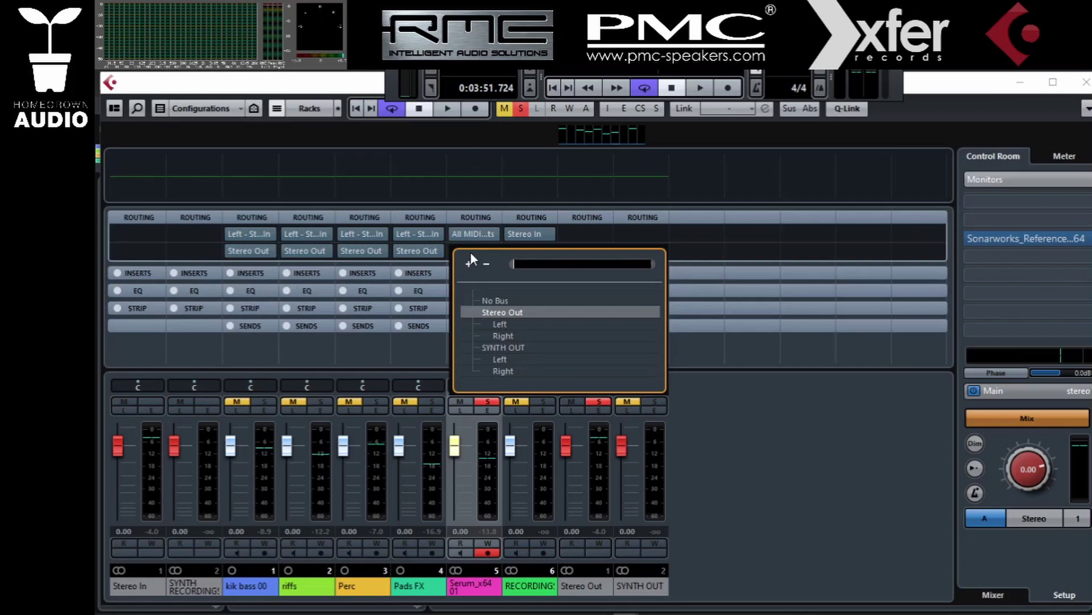
left_click(511, 346)
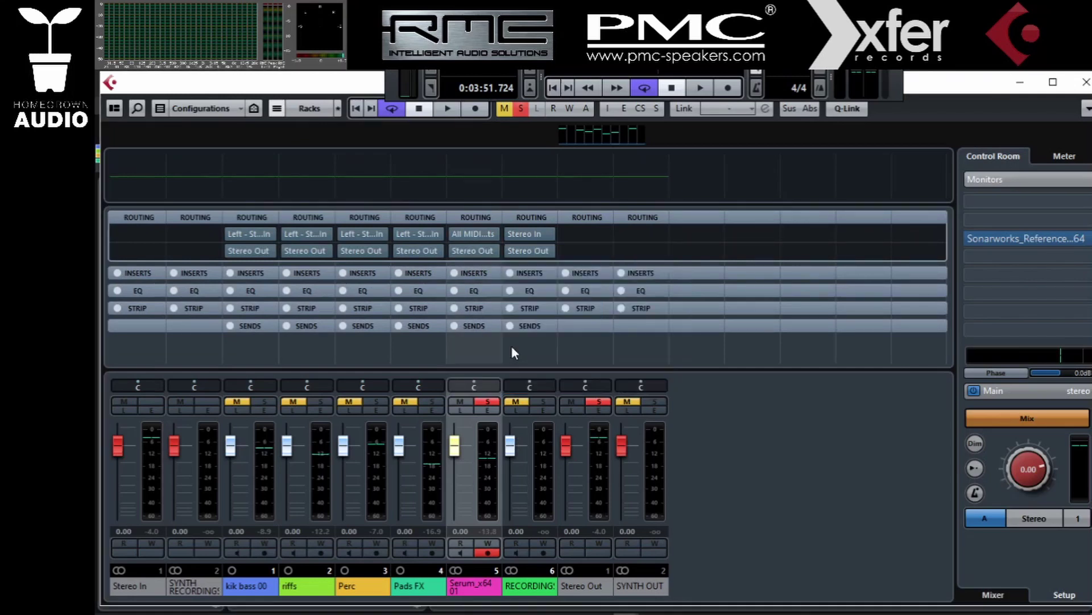
Set the RECORDINGS channel's input to SYNTH RECORDINGS and close the MixConsole.
left_click(535, 583)
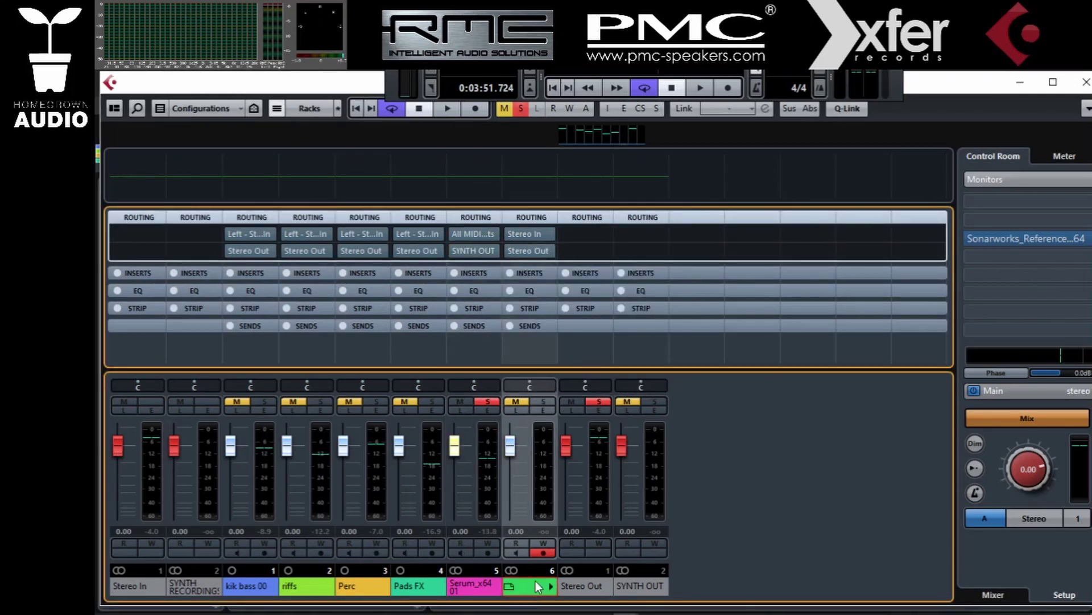
left_click(524, 234)
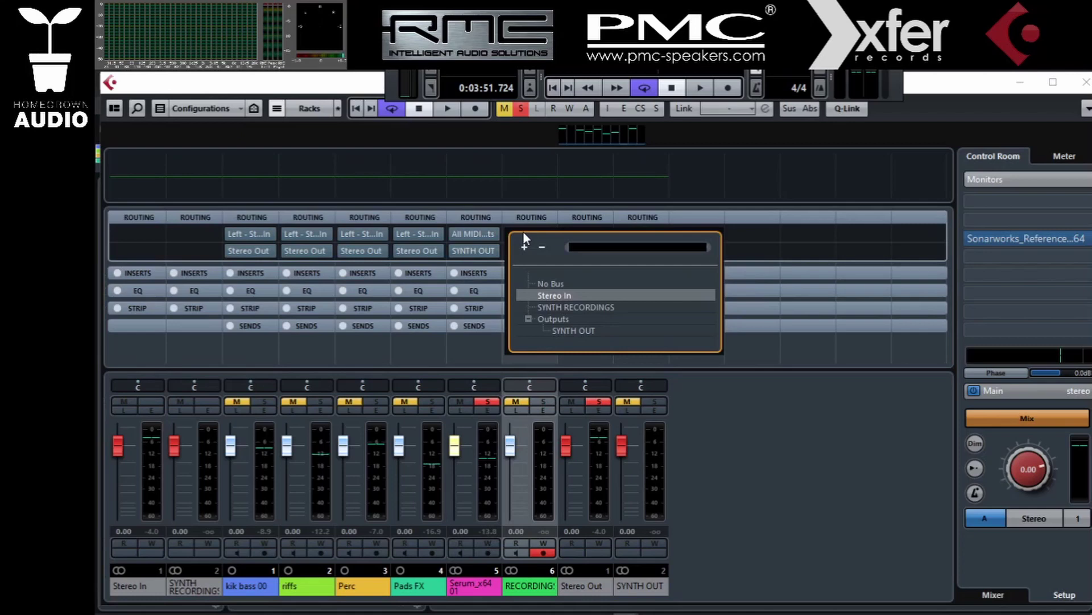
left_click(592, 305)
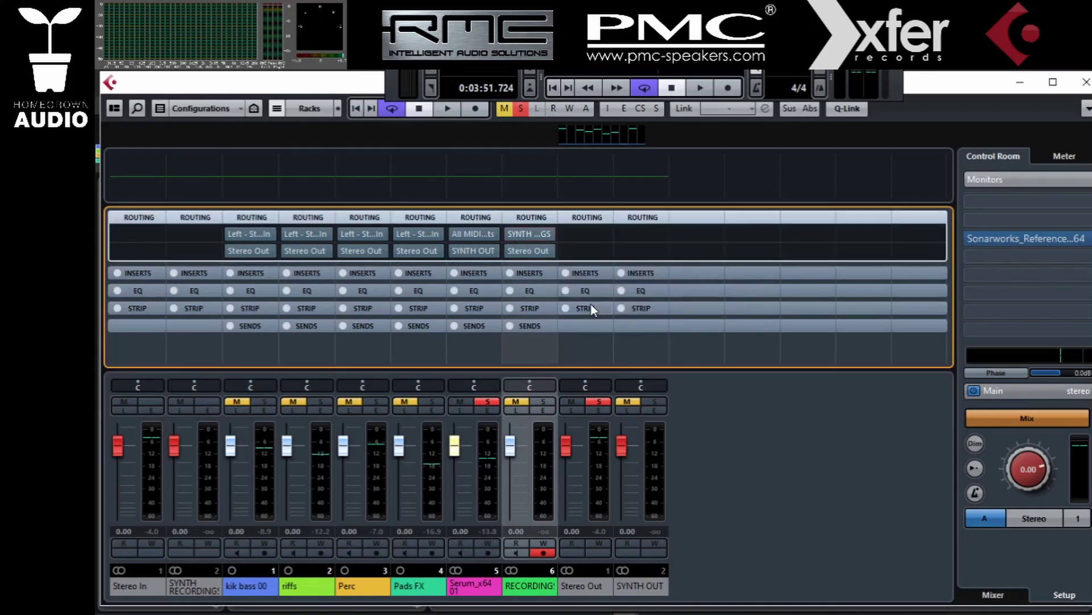
key("F3")
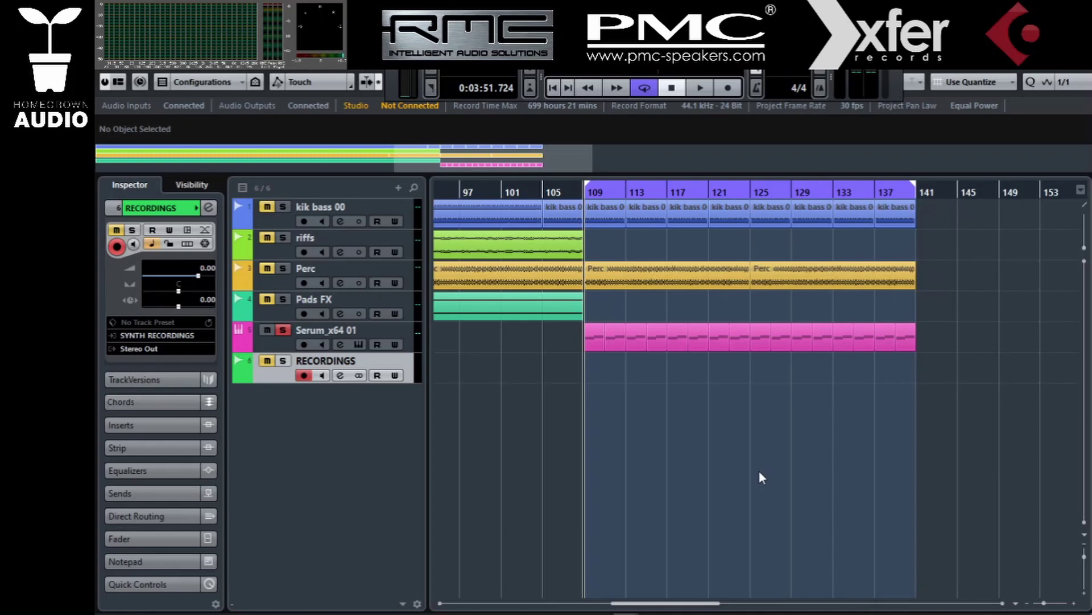
In TotalMix FX, re-toggle loopback, pull AN 1/2 software playback to -oo, and keep ADAT 3/4 selected.
key("alt+Tab")
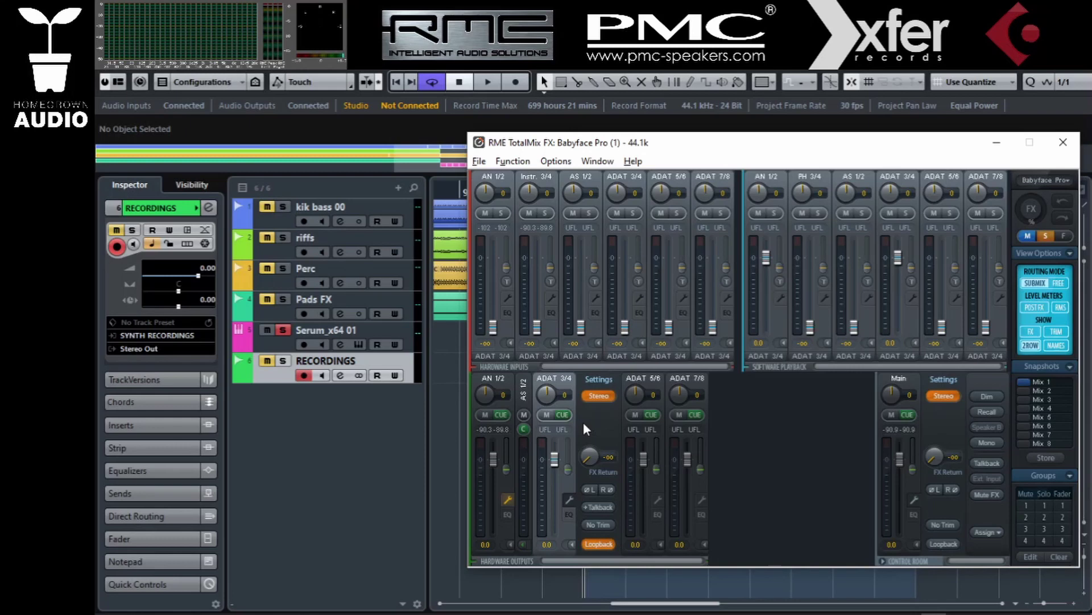
left_click(600, 544)
left_click(601, 544)
left_click_drag(761, 295, 782, 329)
left_click(898, 356)
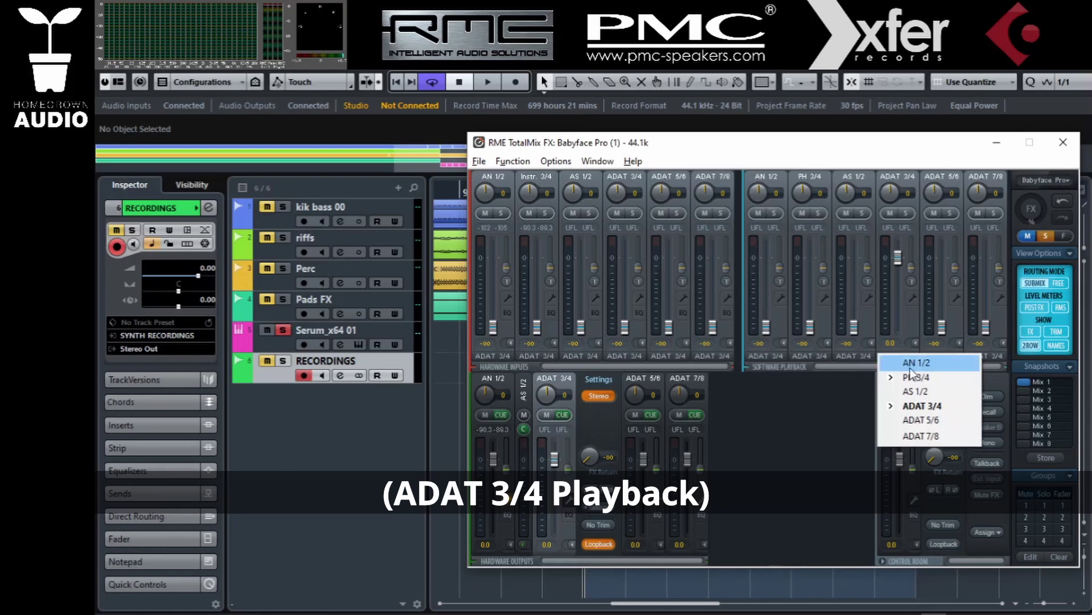
left_click(916, 407)
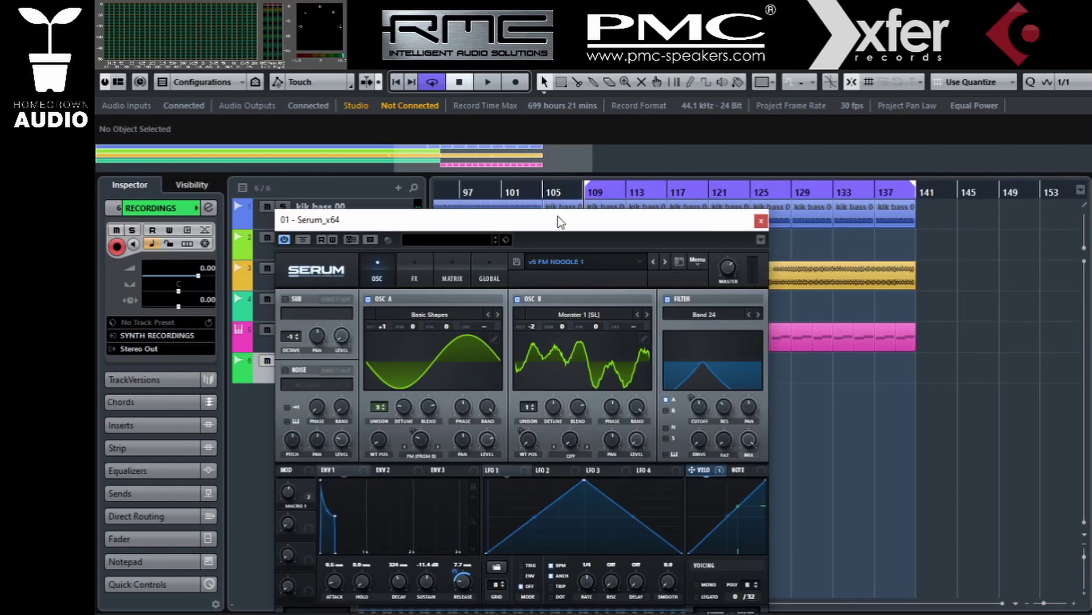
Record a RECORDINGS_02 take from bar 109, sweeping Serum's filter cutoff up to about 1334 Hz.
left_click_drag(555, 230, 367, 164)
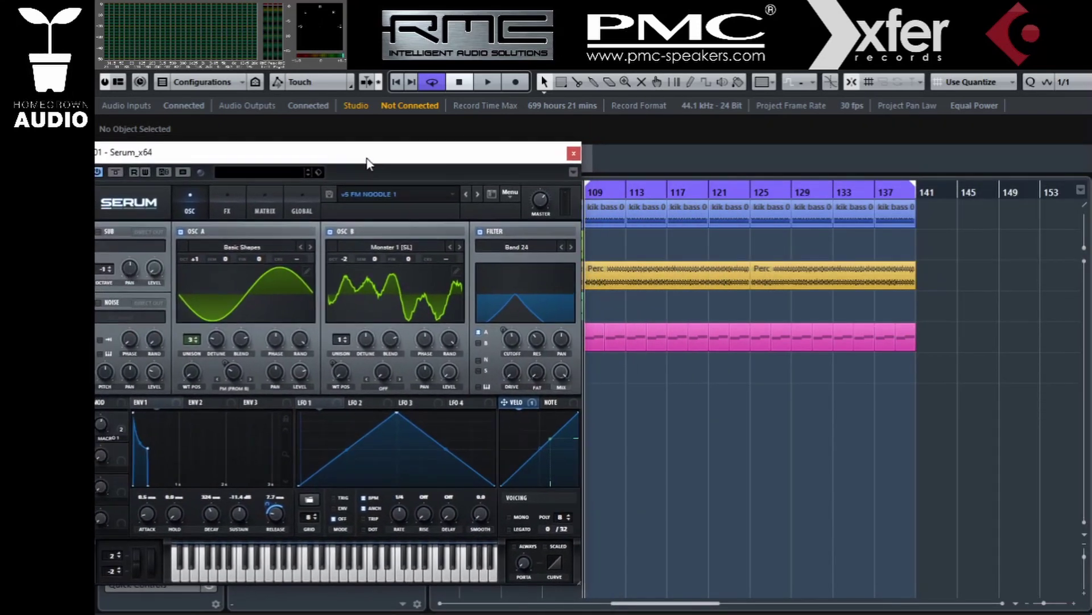
left_click(510, 84)
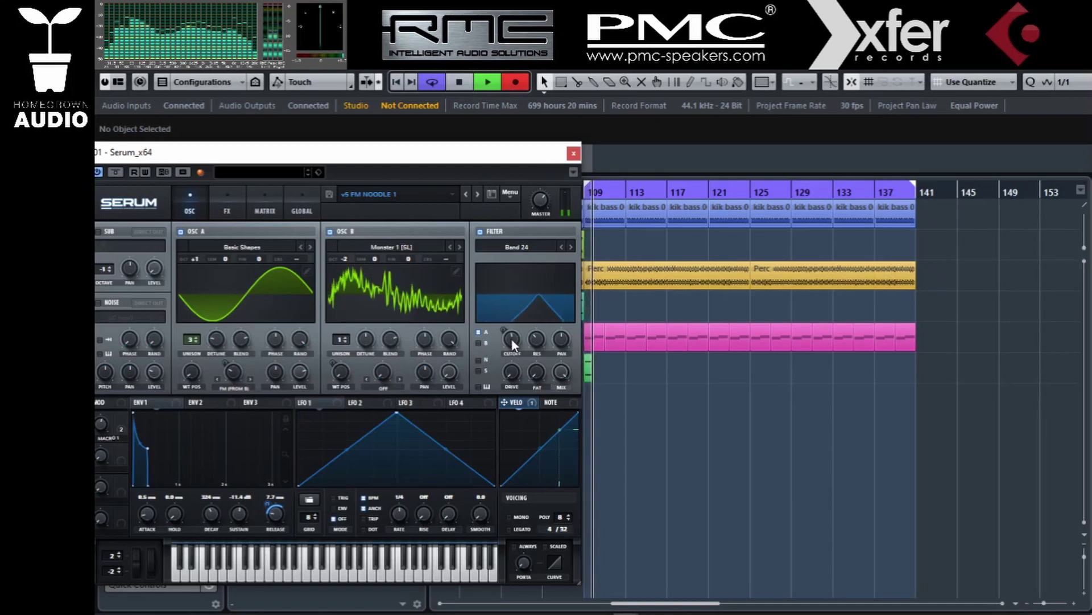
left_click_drag(511, 339, 522, 388)
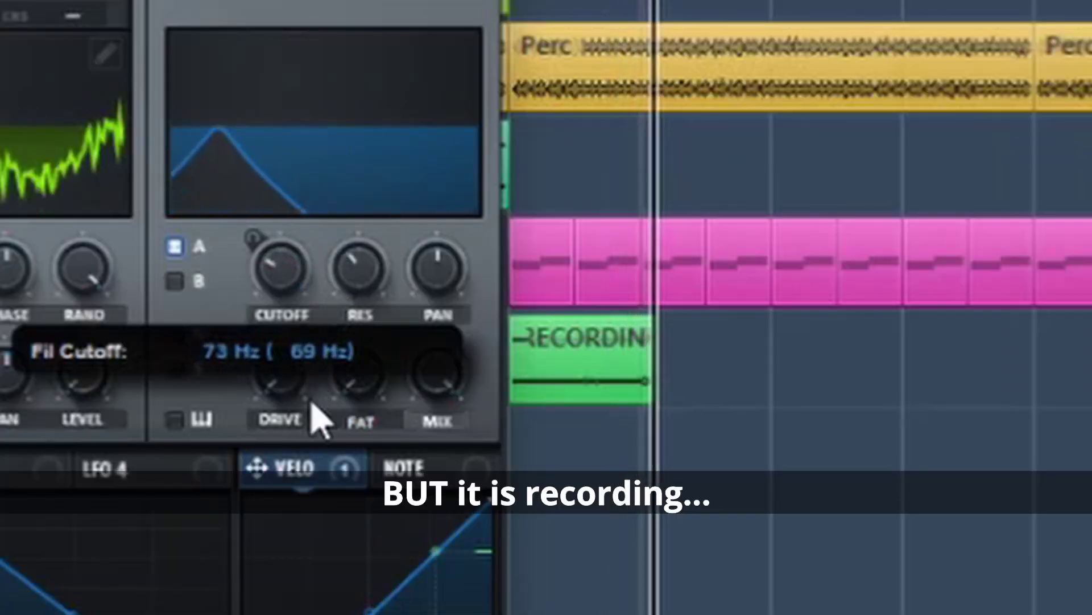
left_click_drag(319, 421, 341, 187)
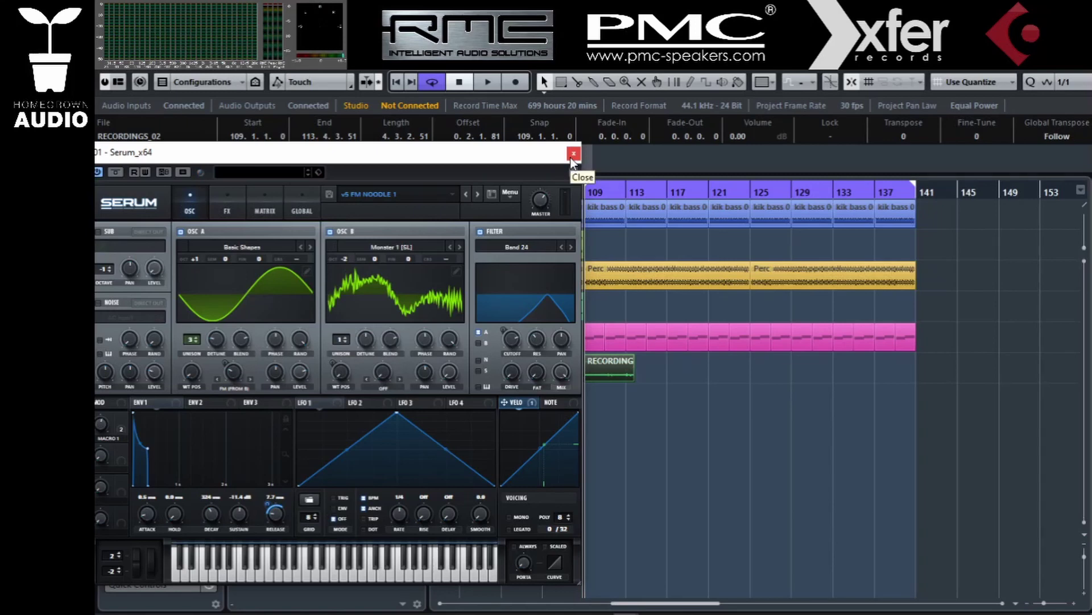
Select the AN 1/2 output mix in TotalMix FX and bring ADAT 3/4 playback to 0 dB.
mouse_move(523, 612)
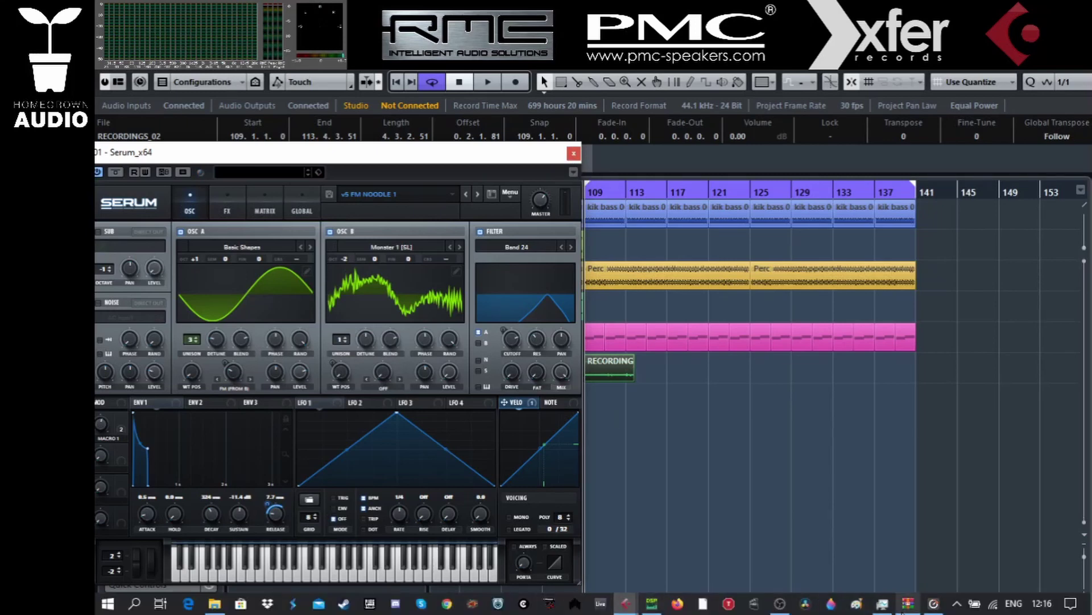
left_click(936, 604)
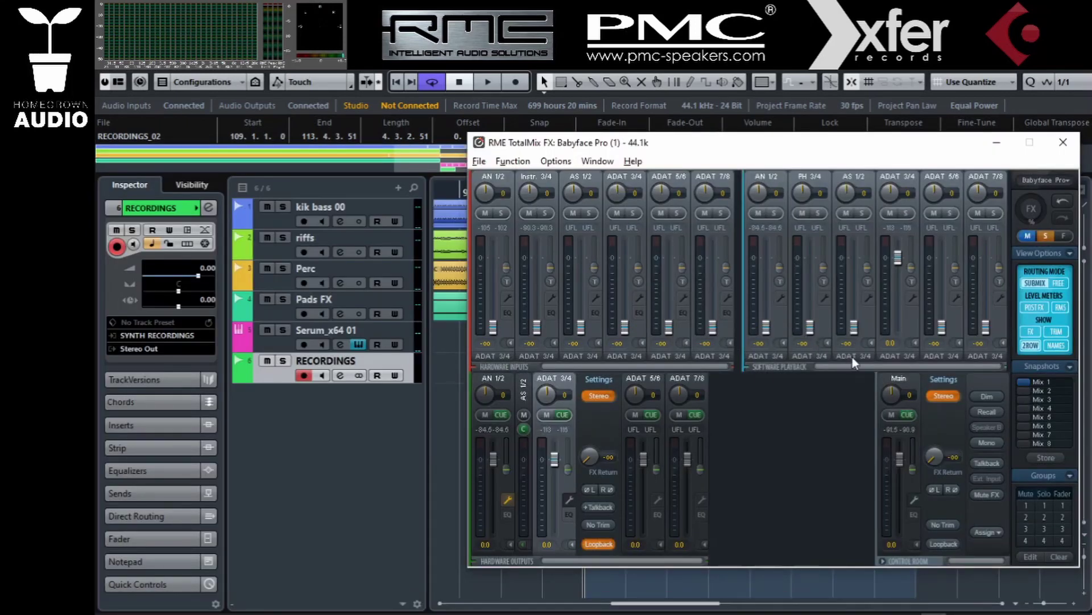
left_click(894, 357)
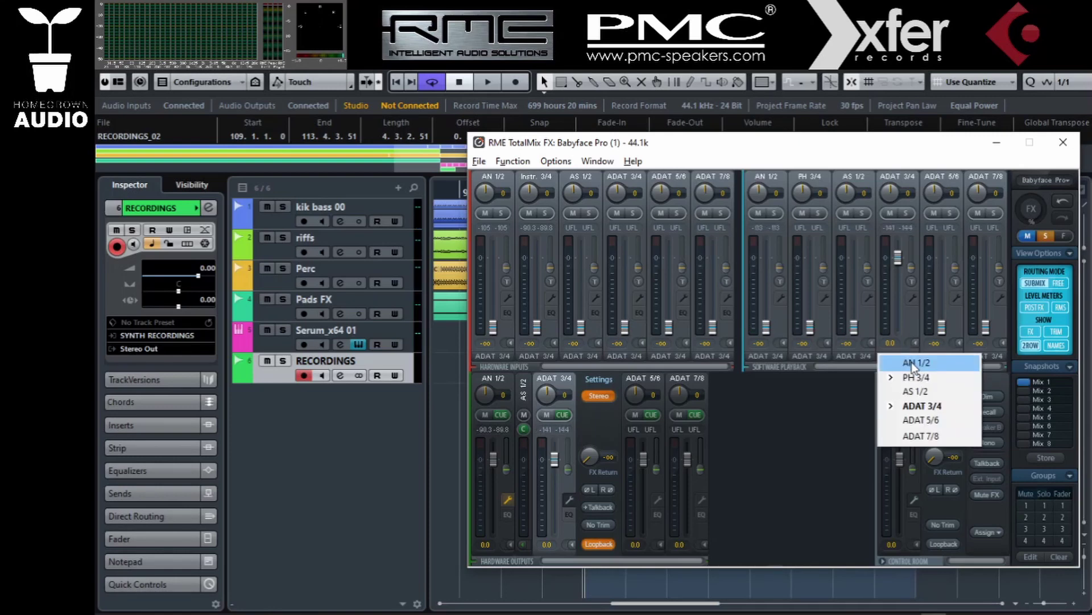
left_click(912, 362)
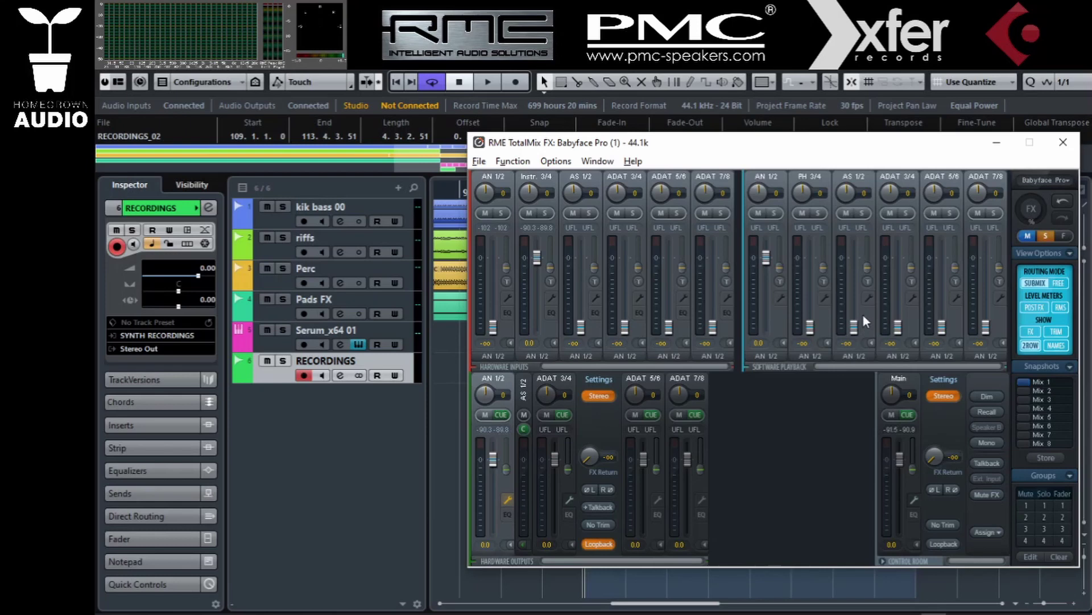
left_click(898, 313, "ctrl")
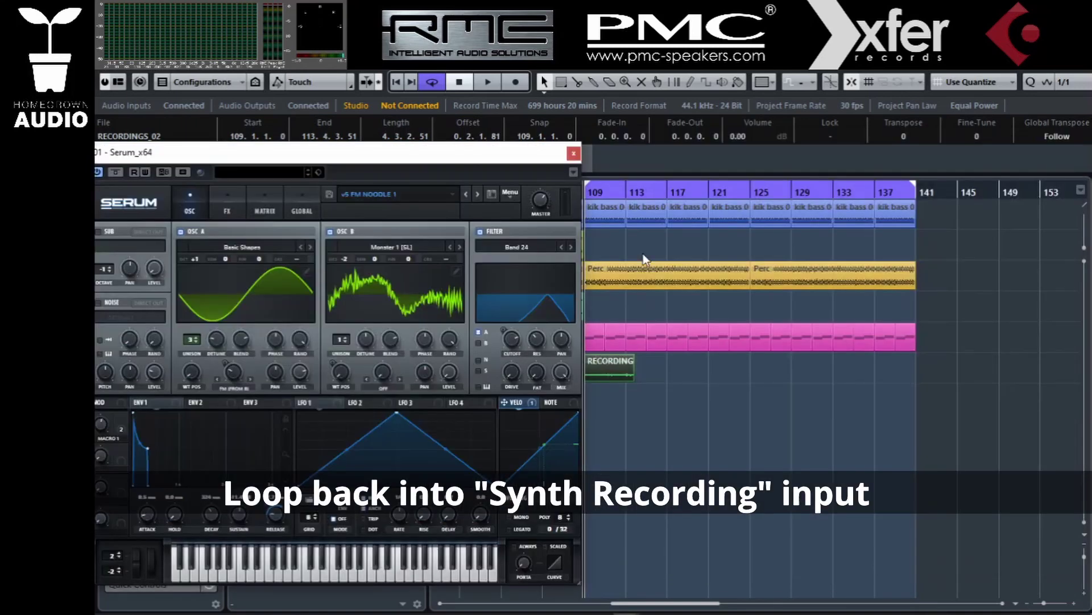
Solo RECORDINGS, discard a test take, reopen Serum, and start recording the live RECORDINGS_03 take.
left_click(570, 151)
left_click(283, 360)
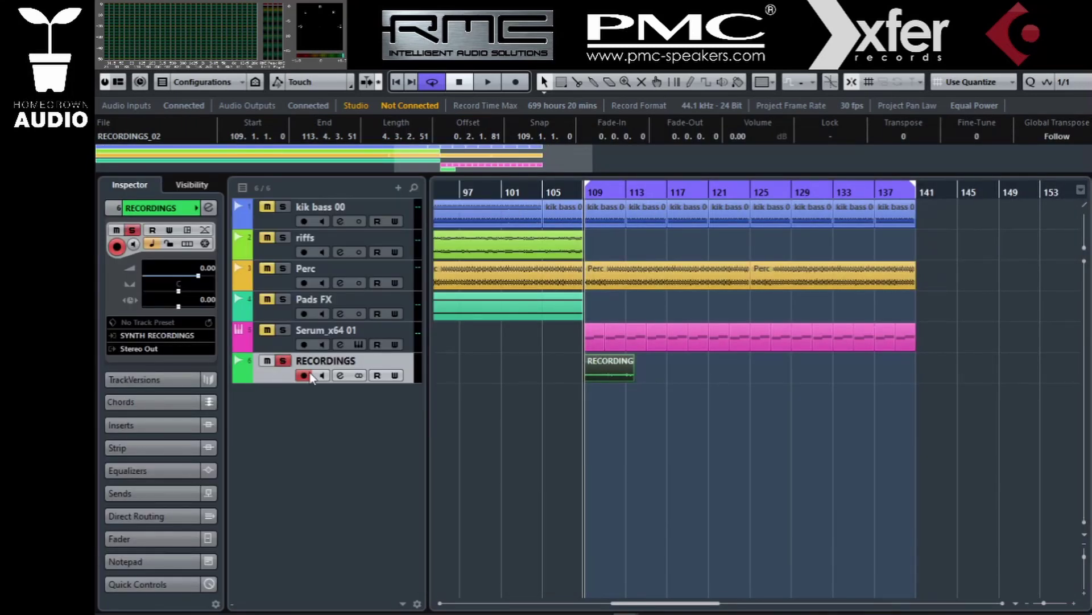
key("space")
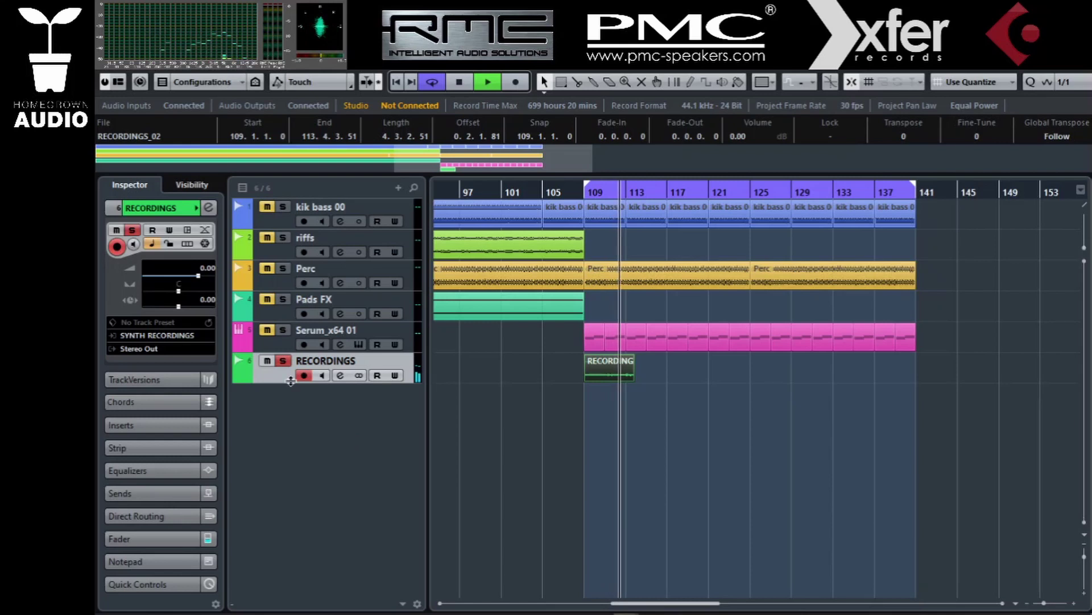
key("space")
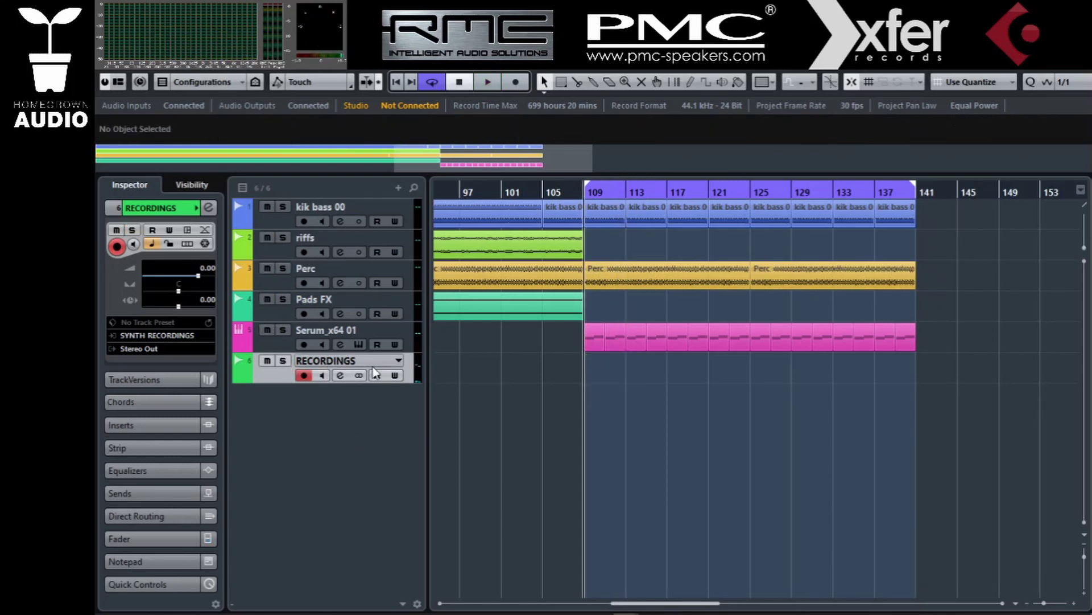
left_click(361, 345)
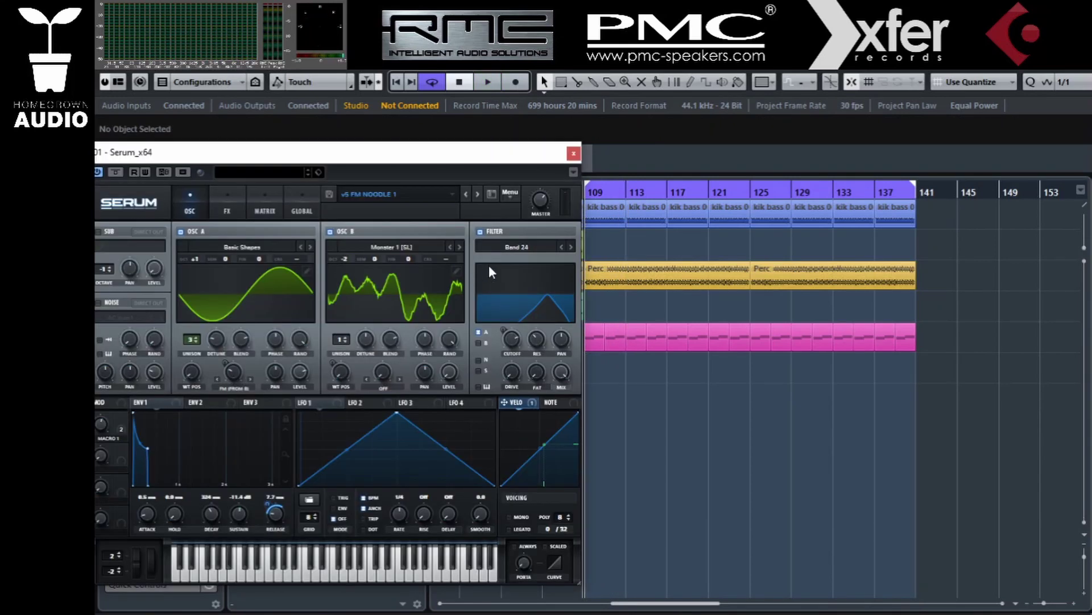
left_click(515, 82)
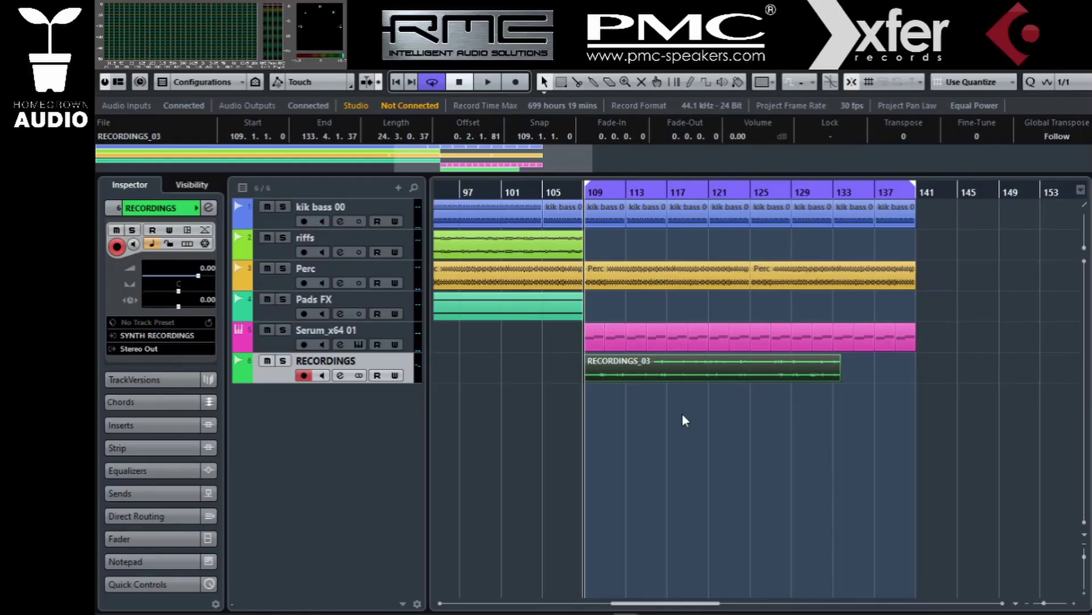
Move the RECORDINGS_03 clip onto a new Audio 01 track and mute it.
key("Up")
left_click_drag(677, 401, 632, 452)
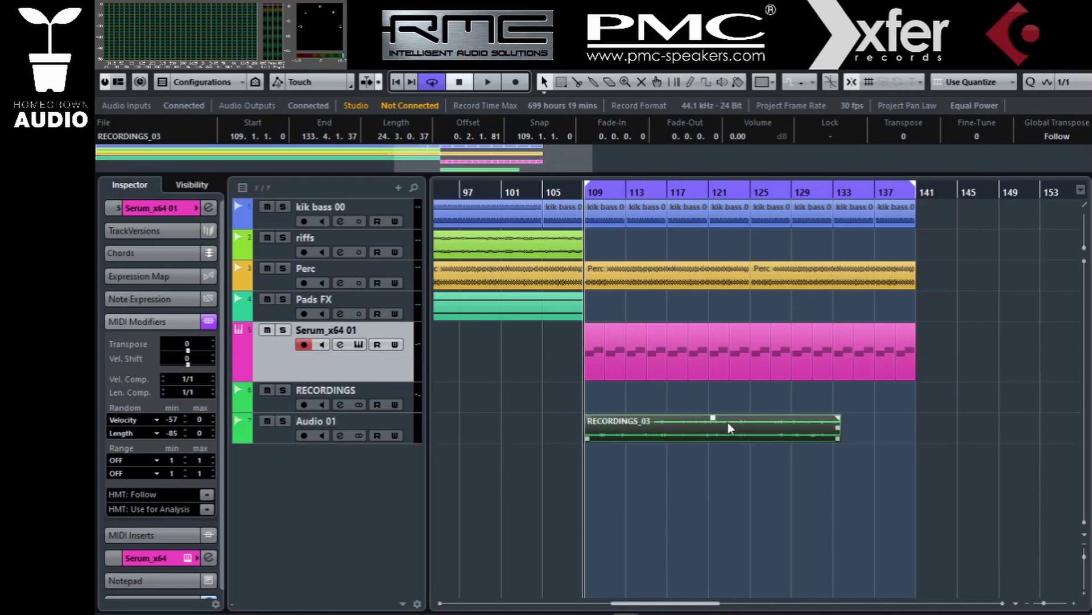
key("shift+m")
Duplicate the Serum_x64 01 track and delete all parts from the duplicate.
right_click(395, 367)
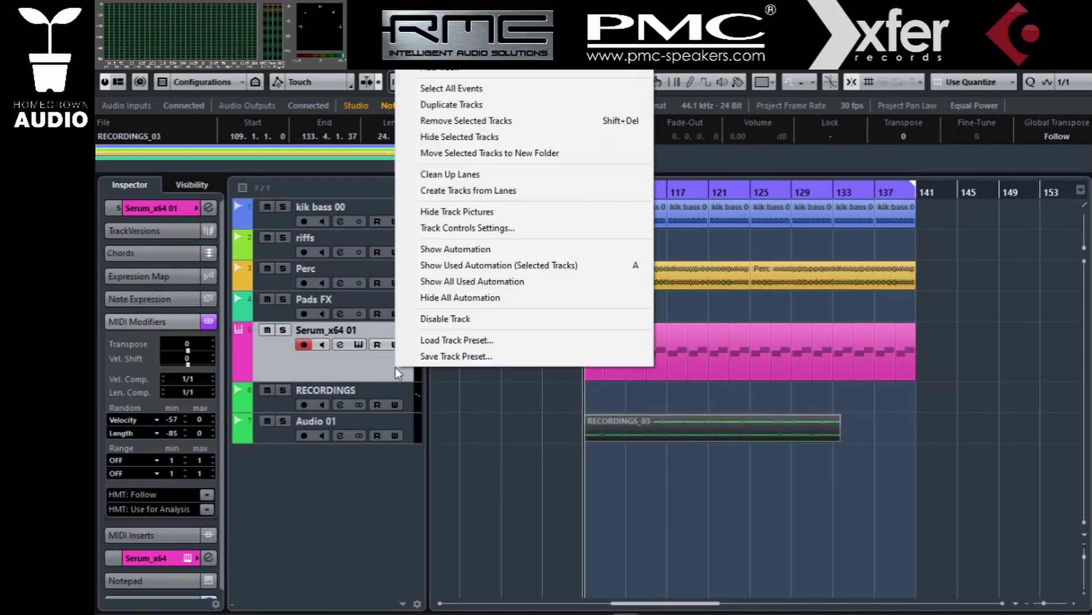
left_click(479, 106)
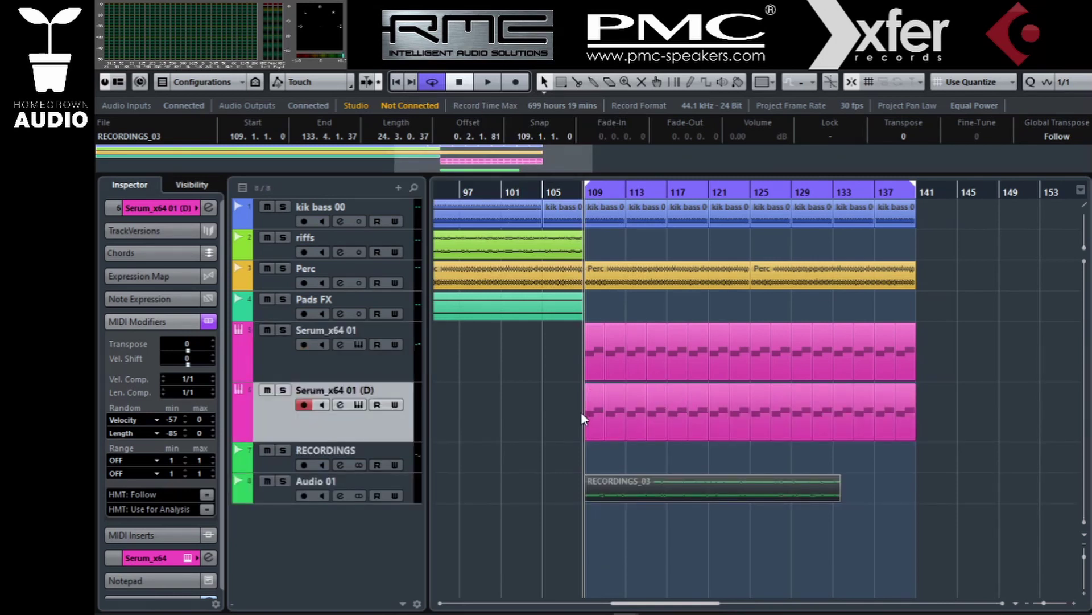
left_click_drag(551, 418, 1075, 384)
key("Delete")
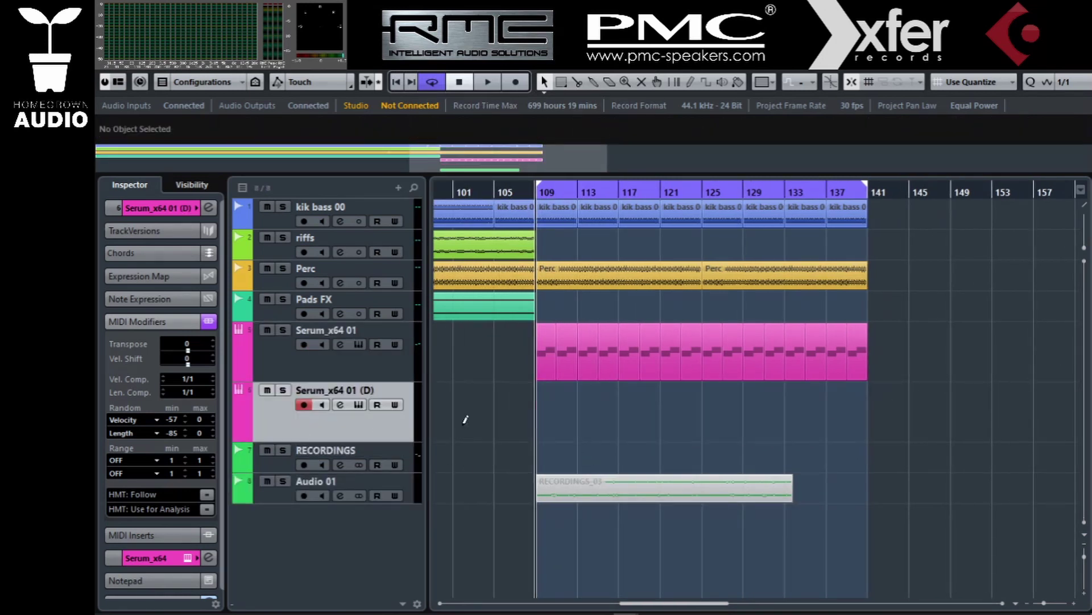
Bring up the virtual keyboard with the transport and play test notes into Serum.
key("F2")
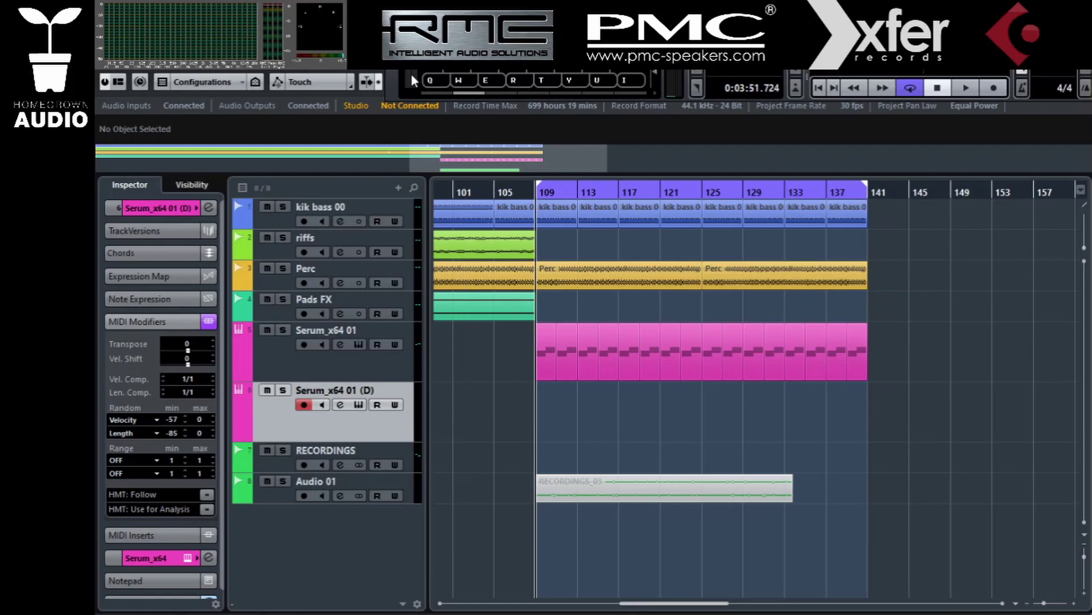
left_click_drag(394, 85, 401, 183)
key("e")
key("e")
key("e")
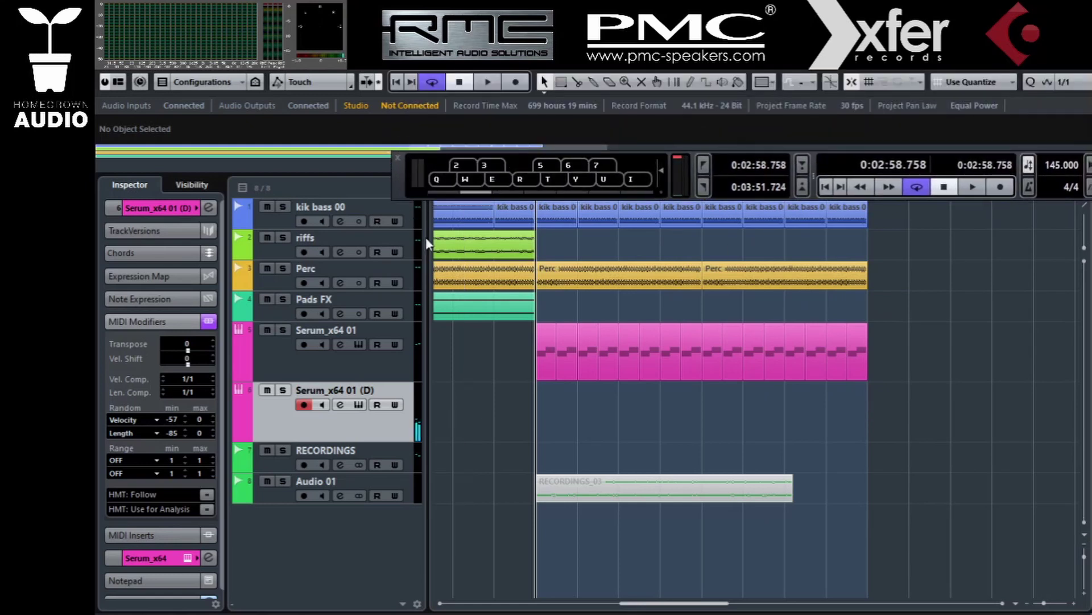
key("e")
key("e")
key("e")
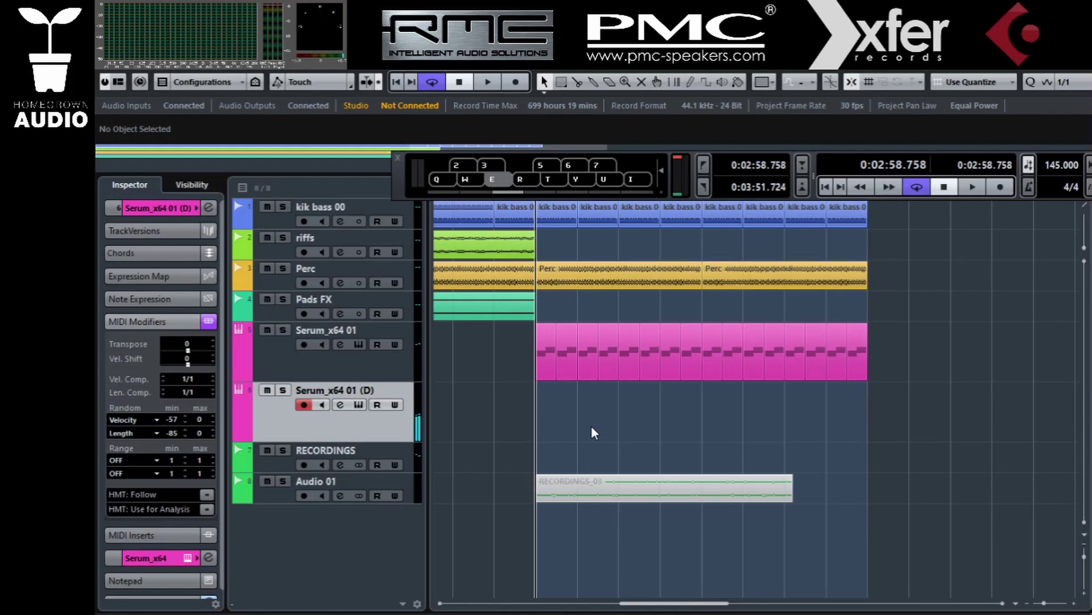
key("e")
key("e")
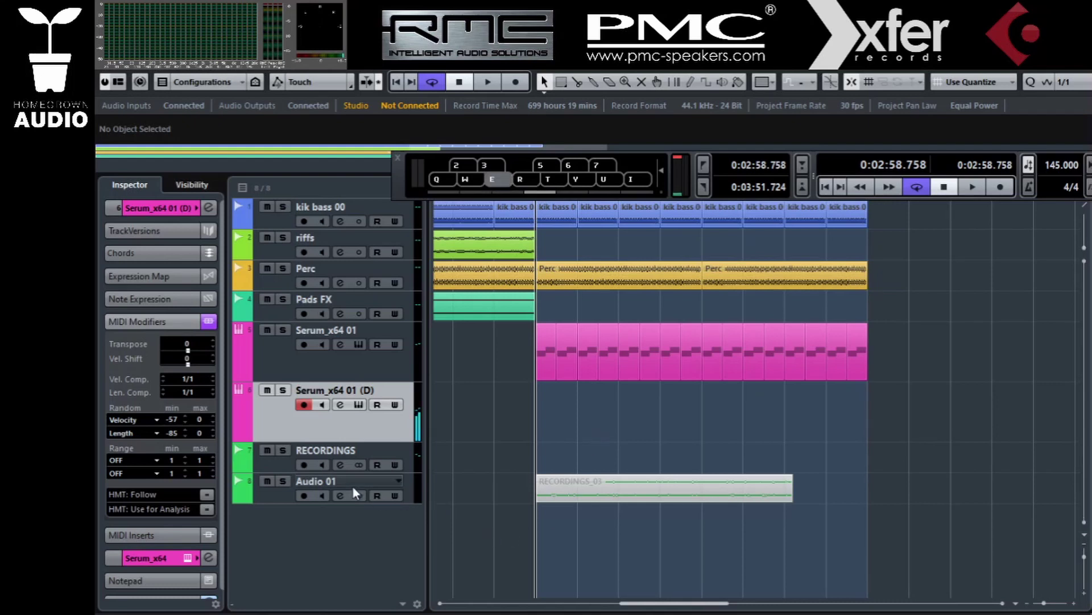
Enable monitoring on Serum_x64 01 (D) and play test notes through it.
left_click(323, 404)
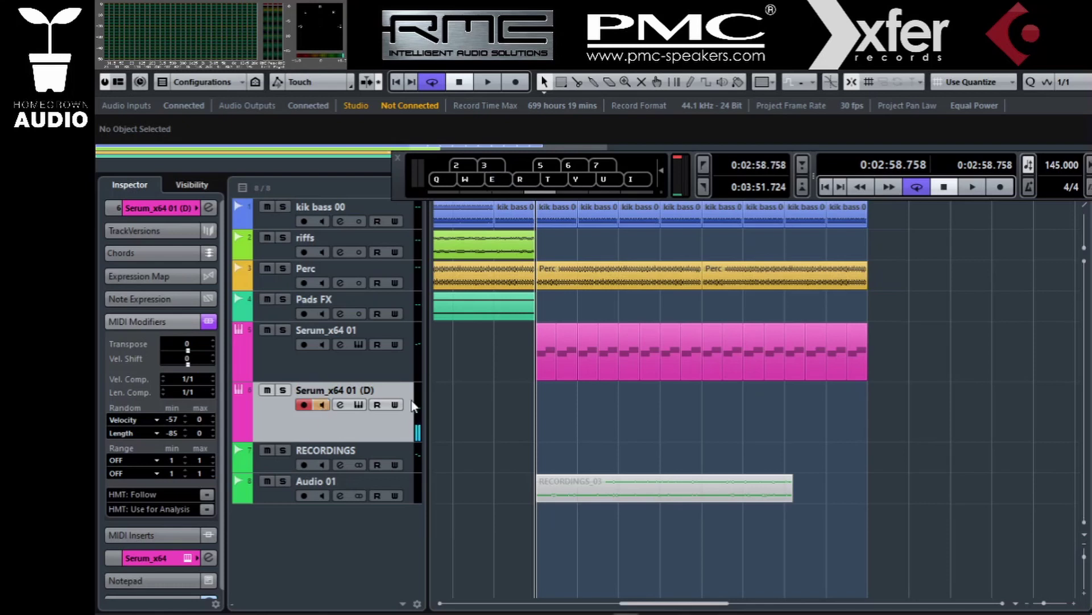
key("e")
key("e")
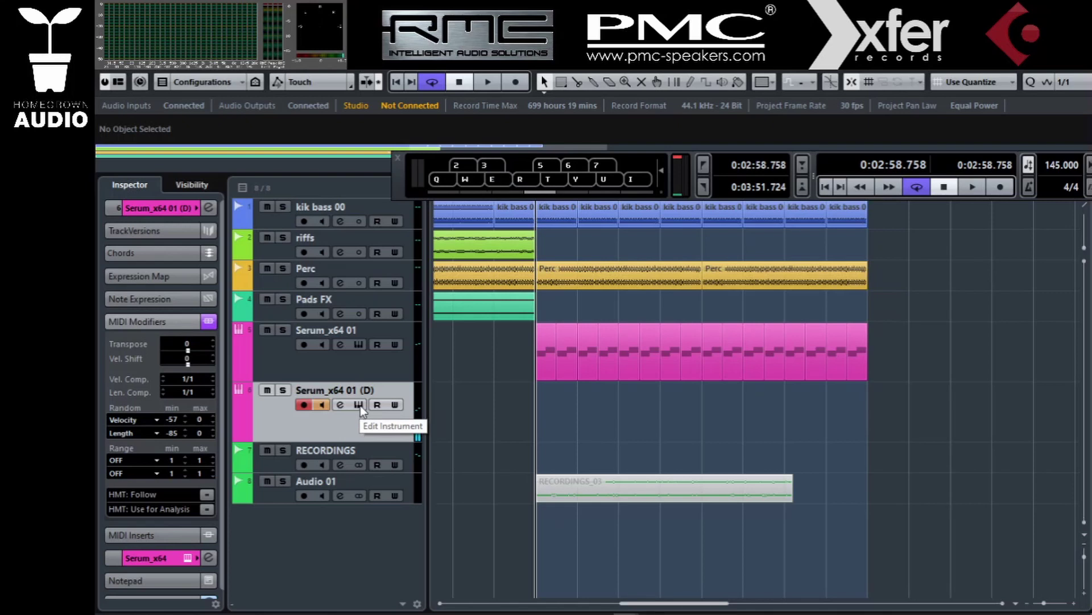
key("e")
Select and record-arm the RECORDINGS track, then play notes to check the loopback signal.
key("e")
left_click(401, 456)
key("e")
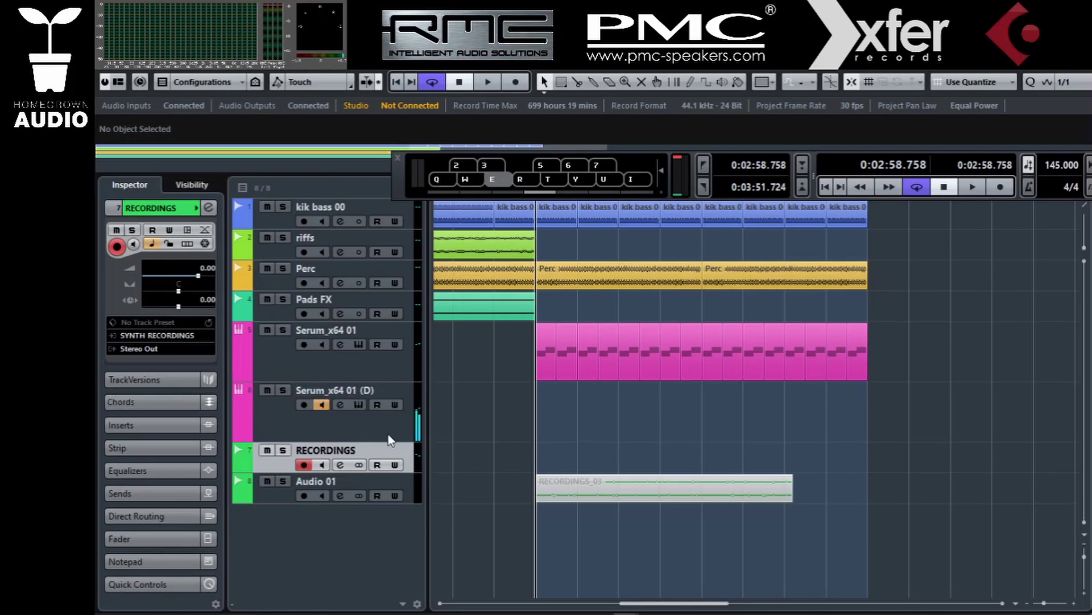
key("e")
key("e")
key("e")
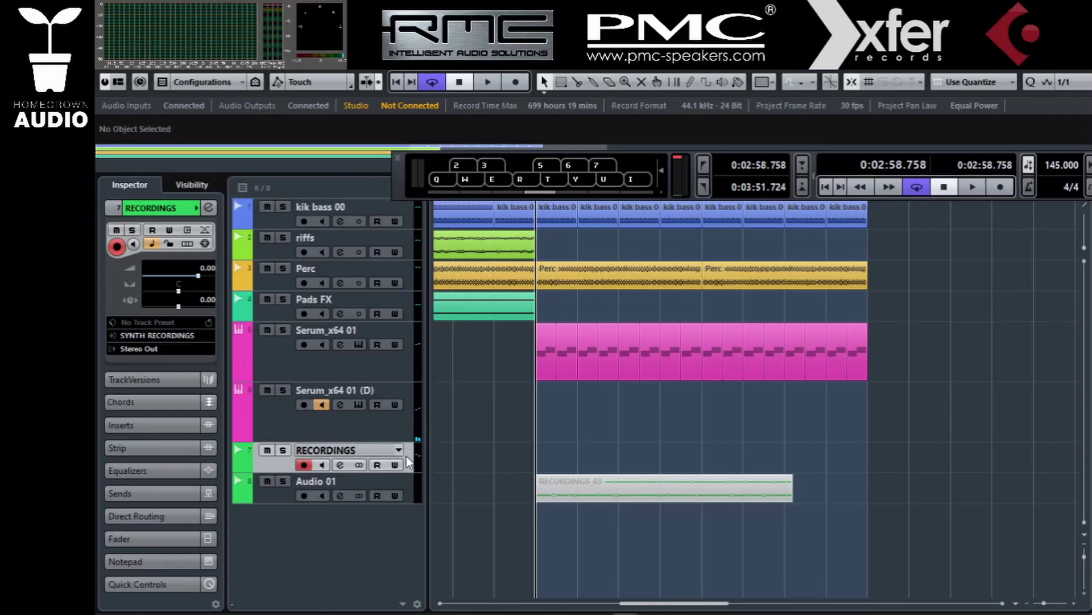
key("e")
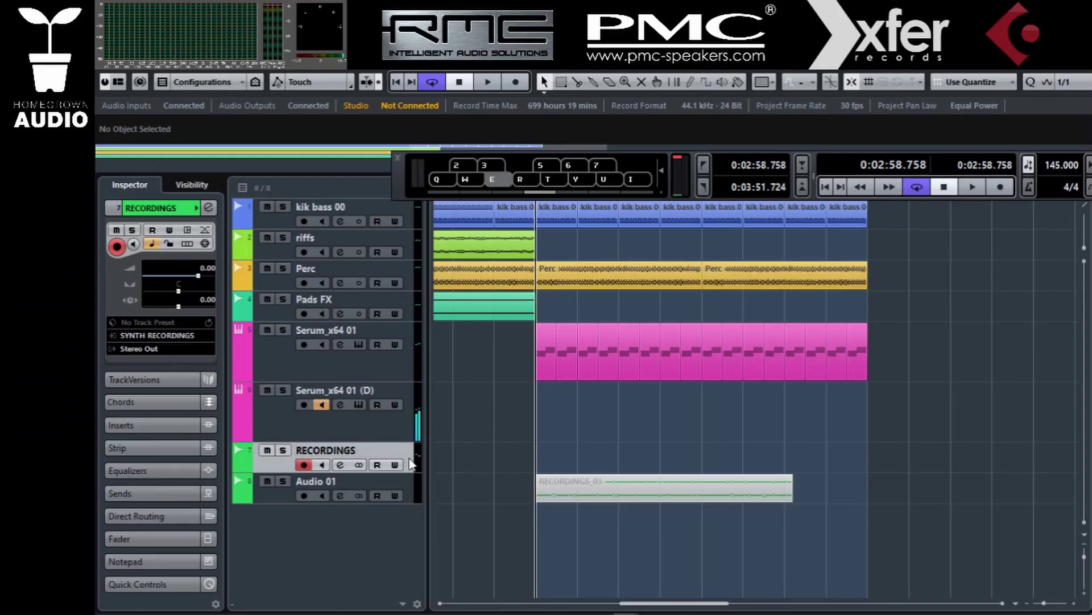
key("e")
Open the Serum editor with RECORDINGS selected, placing the virtual keyboard beside it.
left_click(358, 405)
left_click_drag(619, 152, 367, 128)
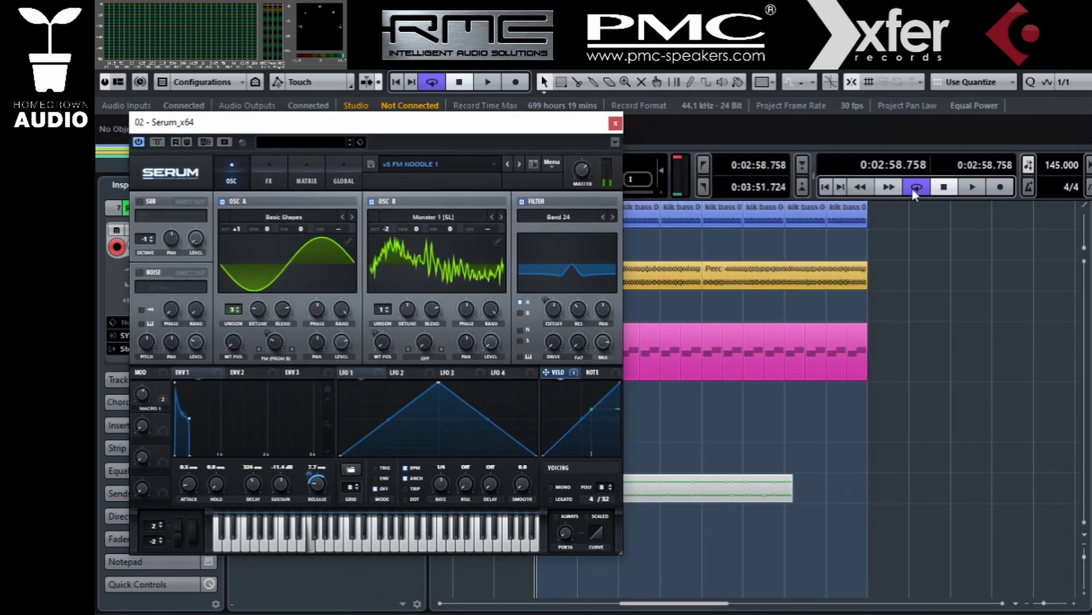
key("ctrl+w")
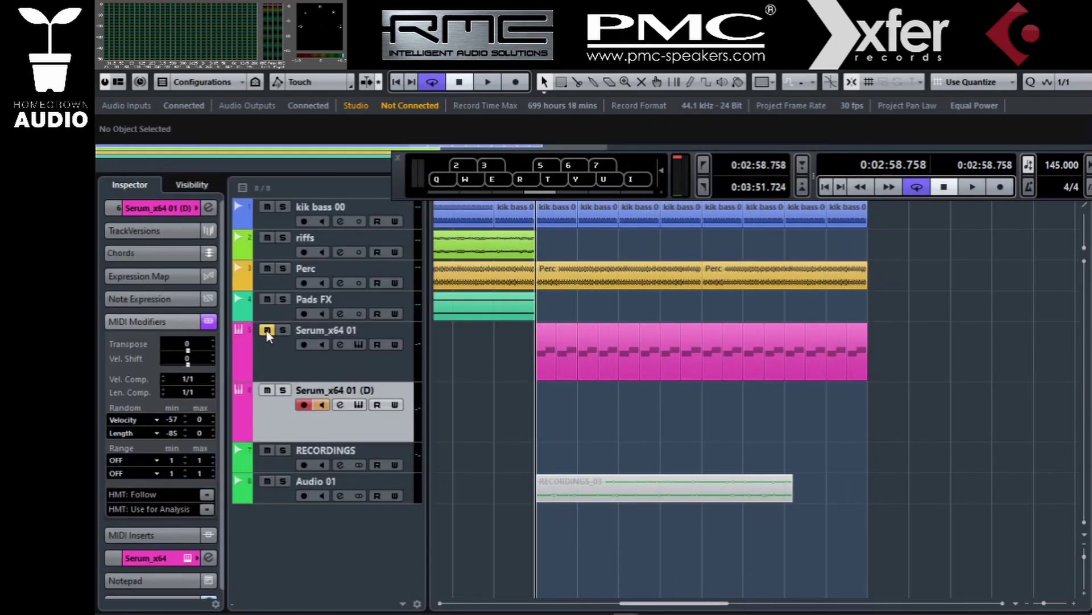
key("Down")
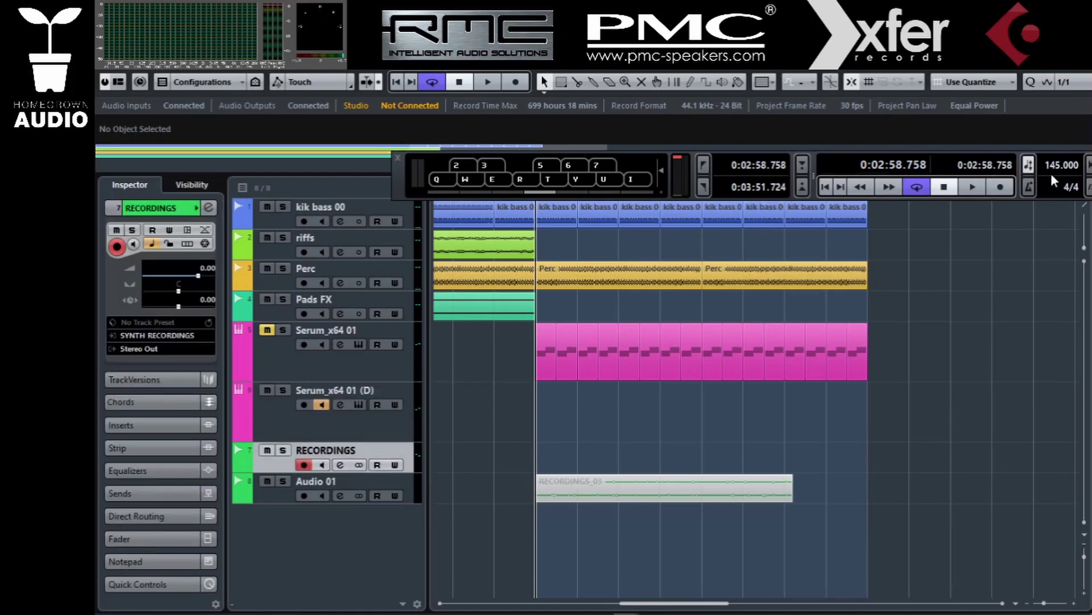
left_click(341, 404)
left_click_drag(458, 123, 431, 118)
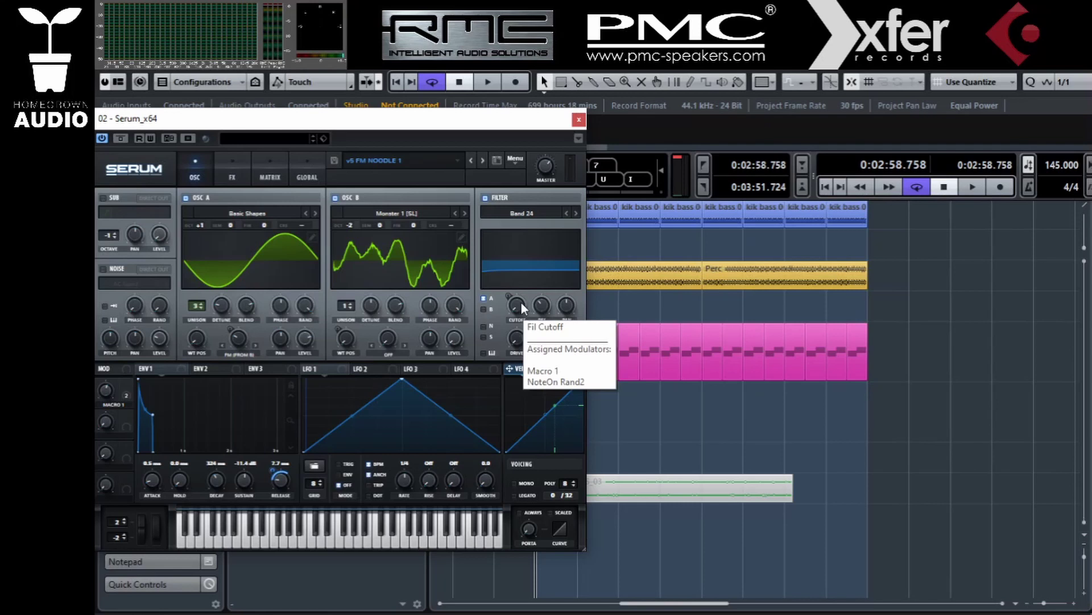
left_click(657, 150)
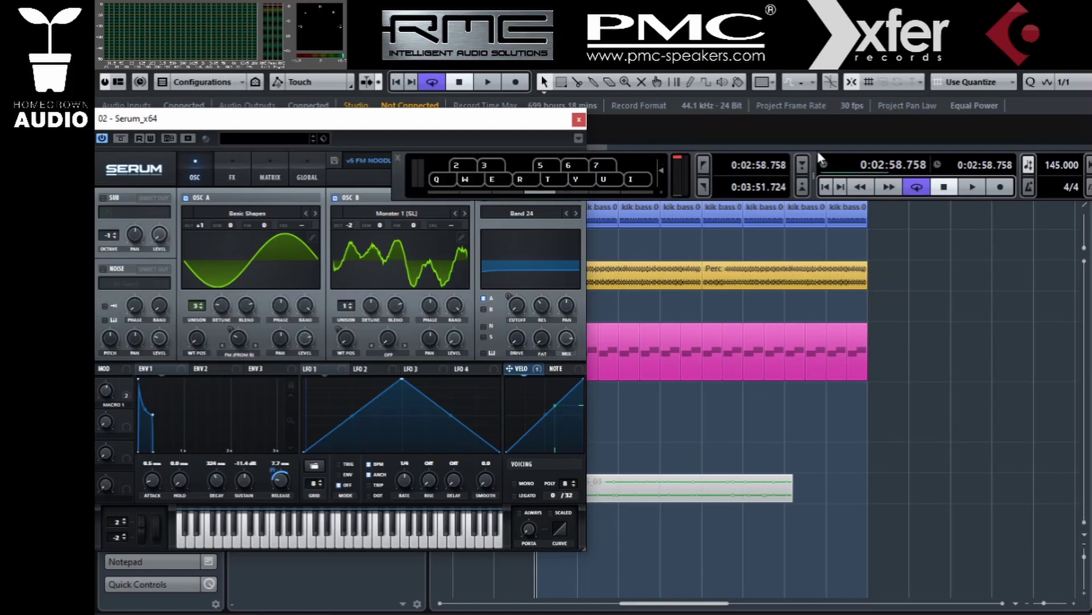
left_click_drag(818, 151, 971, 196)
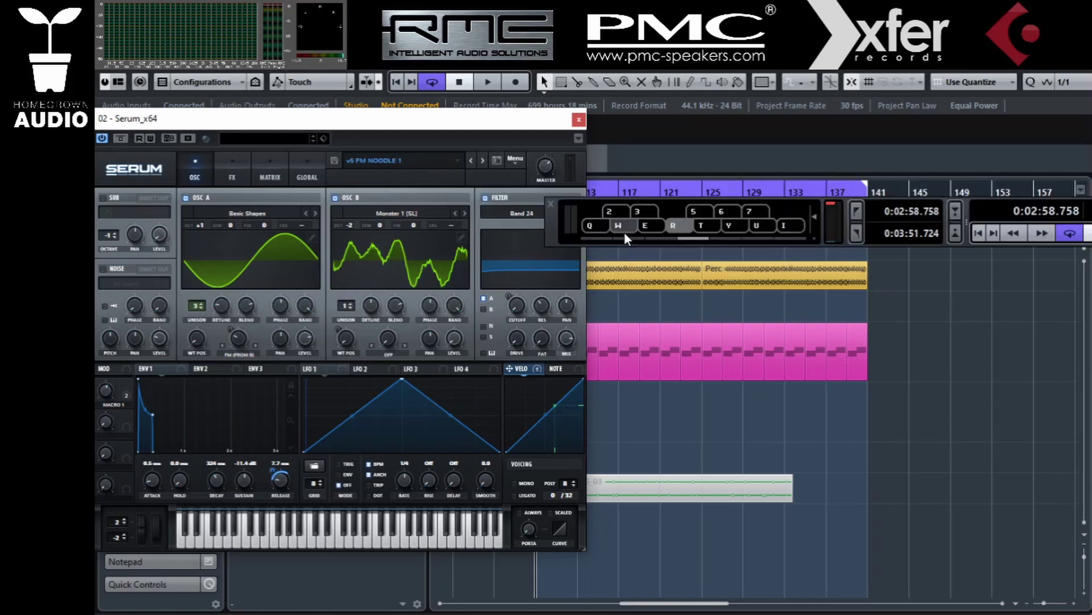
Record a played Serum take, sweeping filter cutoff to 236 Hz then 644 Hz, then stop and close Serum.
left_click(515, 81)
key("r")
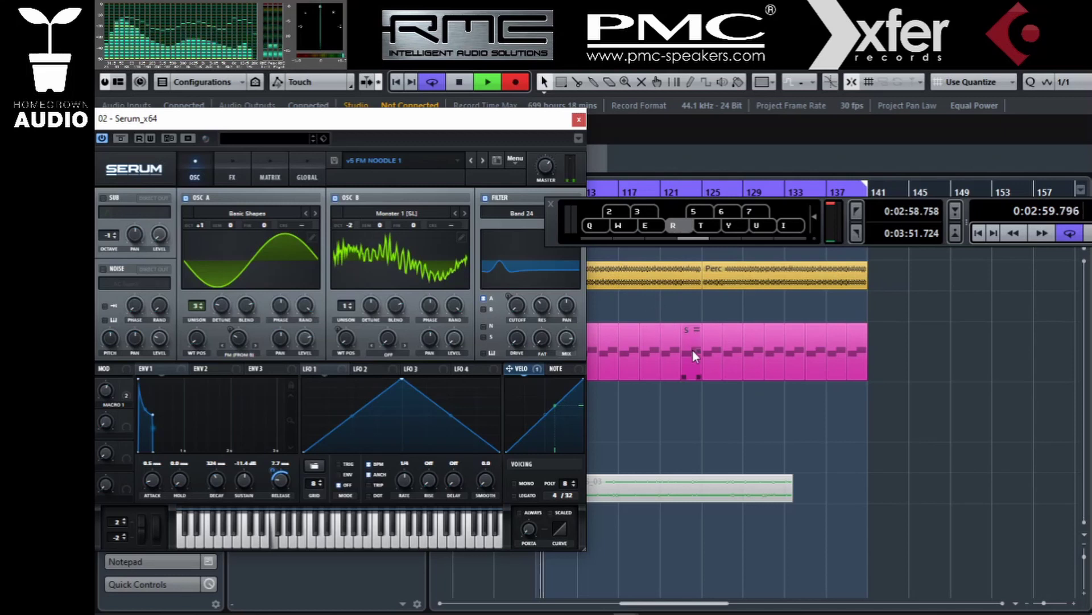
left_click_drag(517, 302, 523, 205)
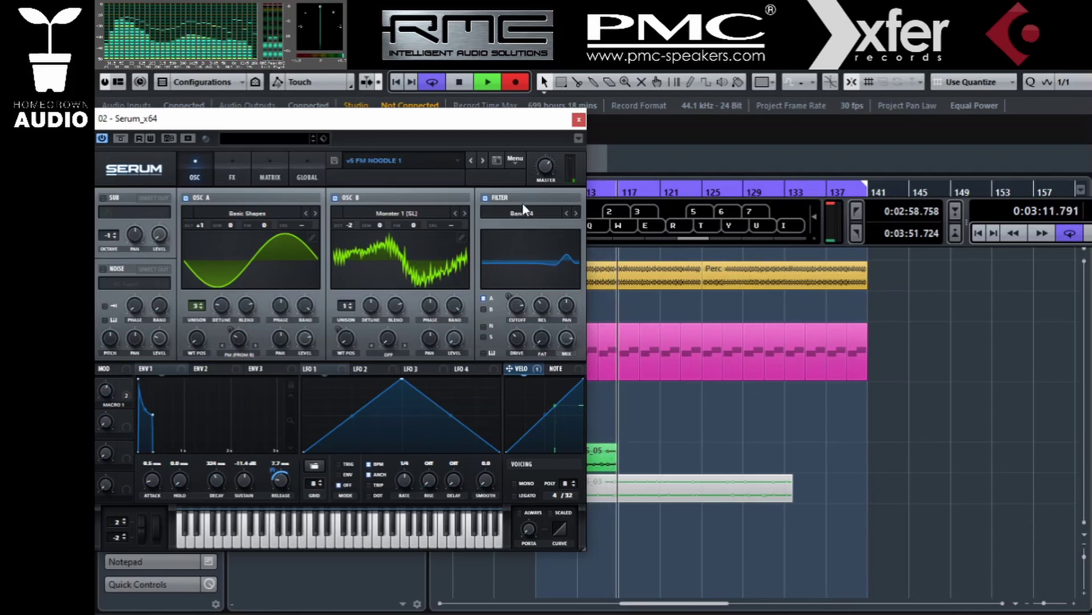
mouse_move(518, 305)
left_mouse_down()
mouse_move(514, 414)
mouse_move(507, 329)
mouse_move(522, 283)
mouse_move(526, 364)
mouse_move(522, 290)
left_mouse_up()
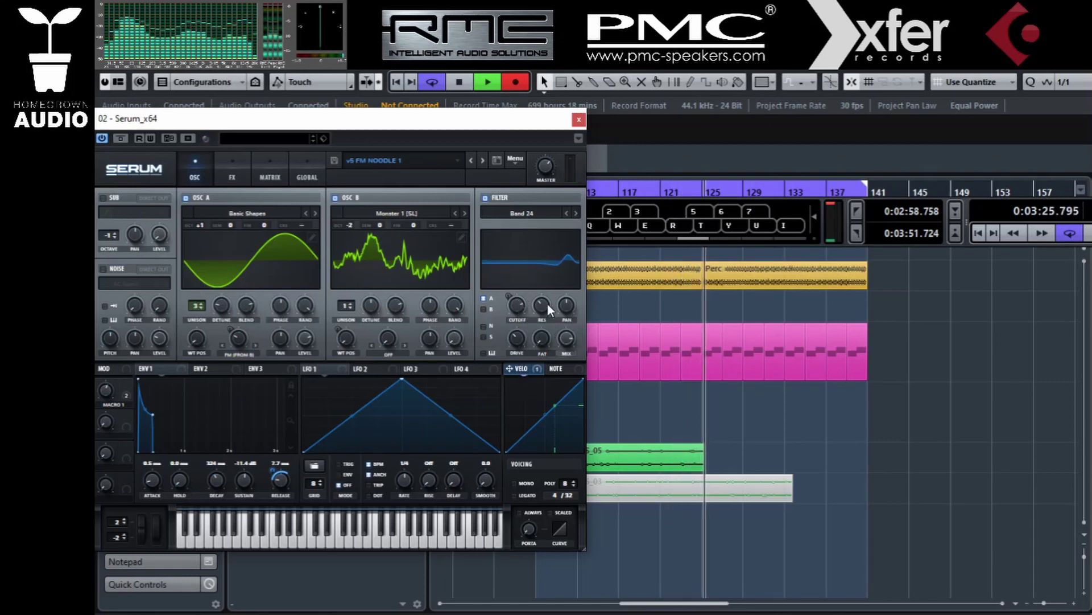
left_click(515, 81)
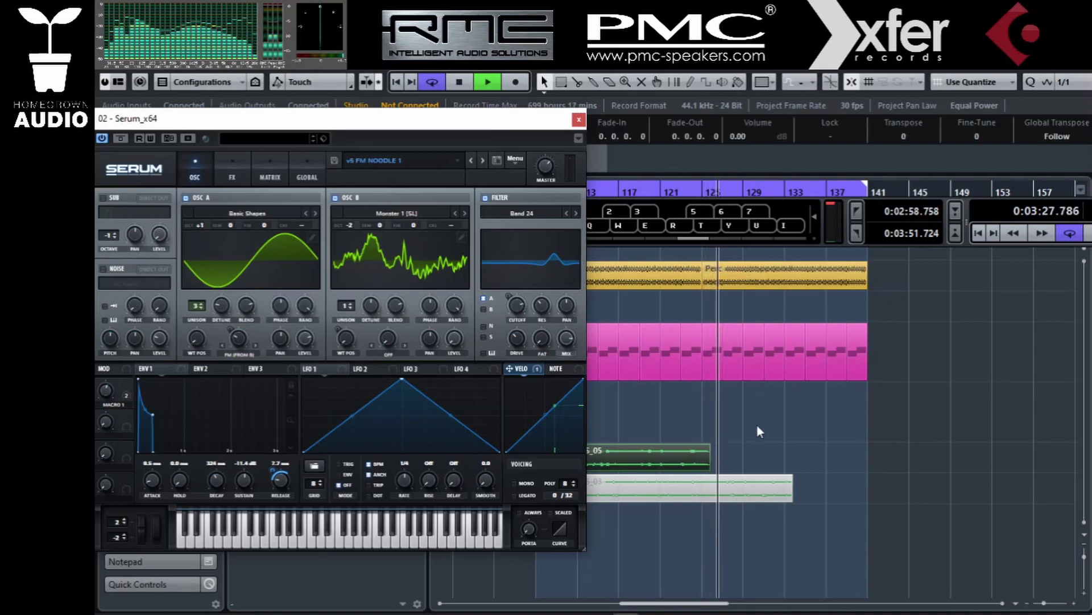
key("space")
left_click(705, 439)
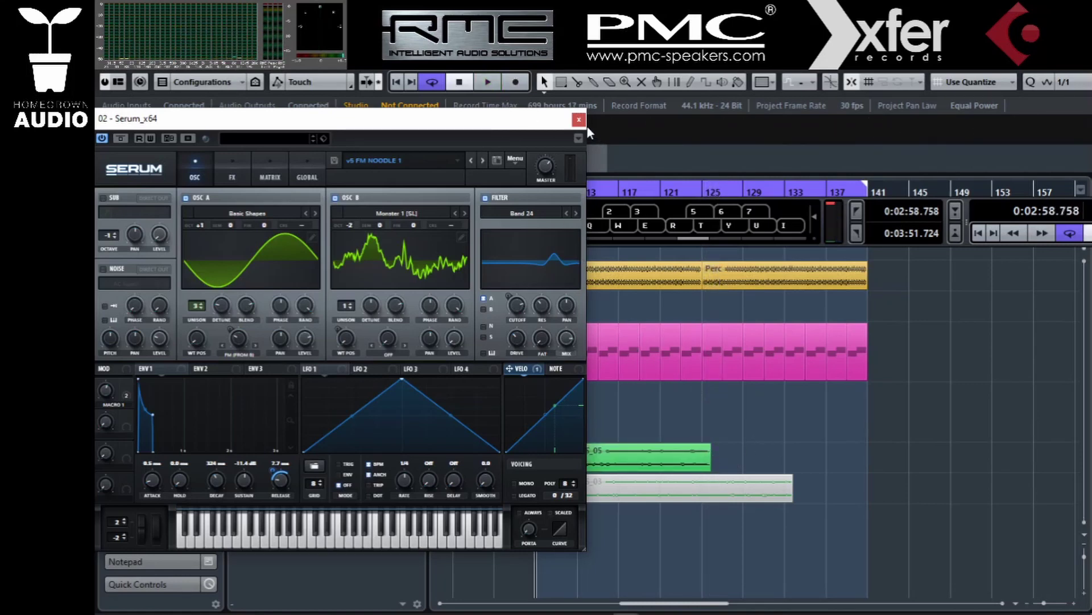
left_click(579, 120)
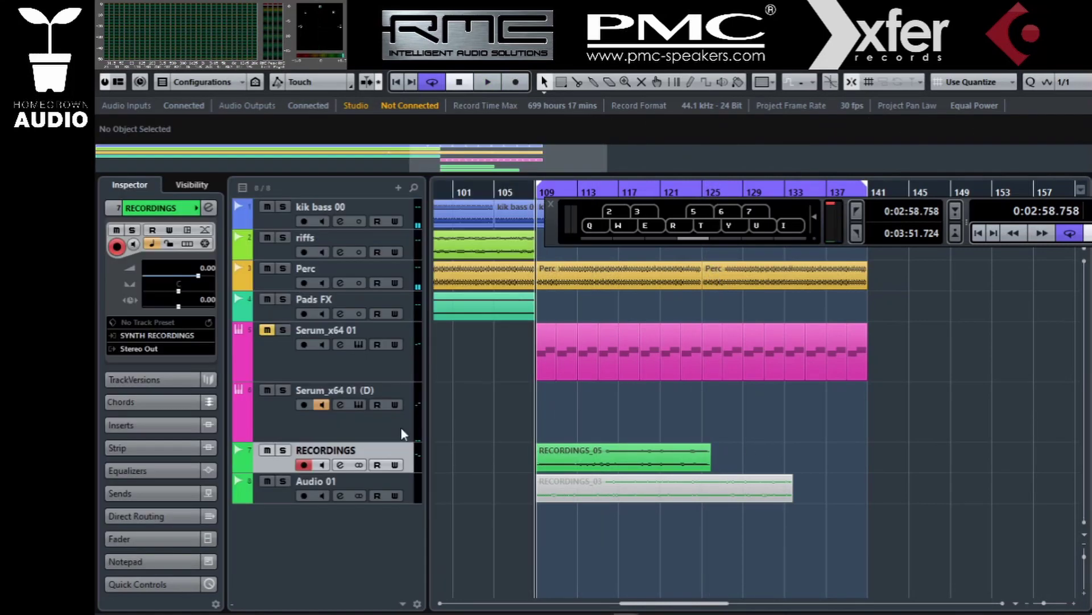
Solo RECORDINGS and play back the RECORDINGS_05 take from bar 109, then stop.
left_click(287, 450)
key("space")
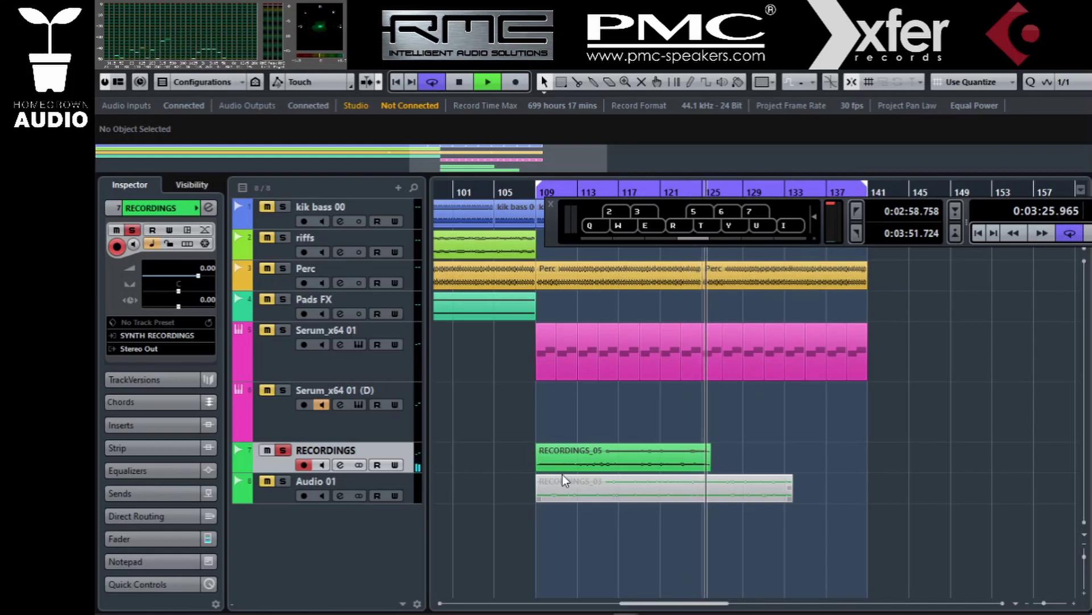
key("space")
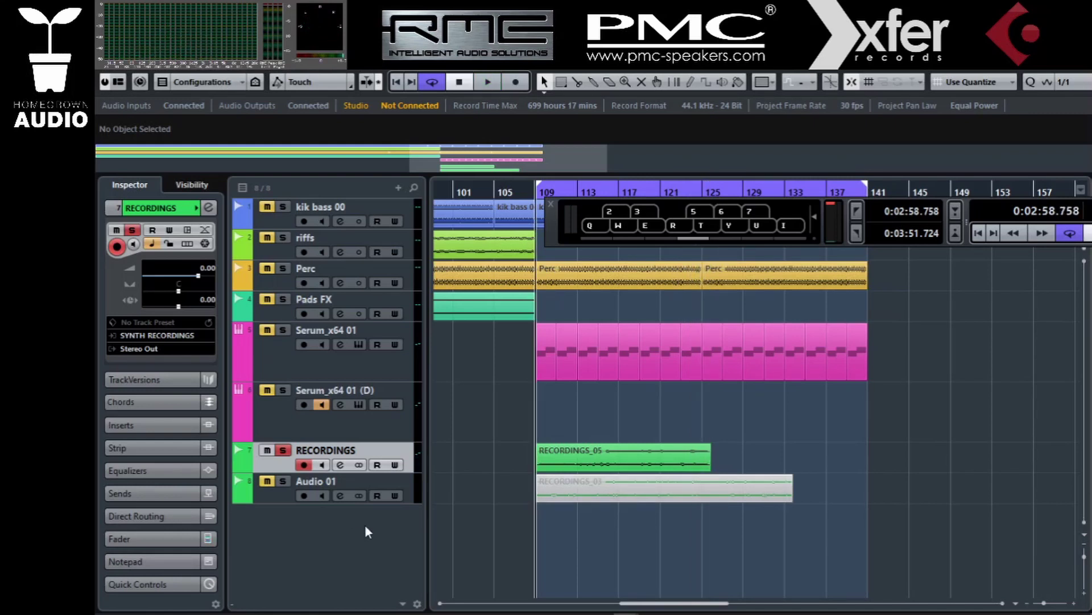